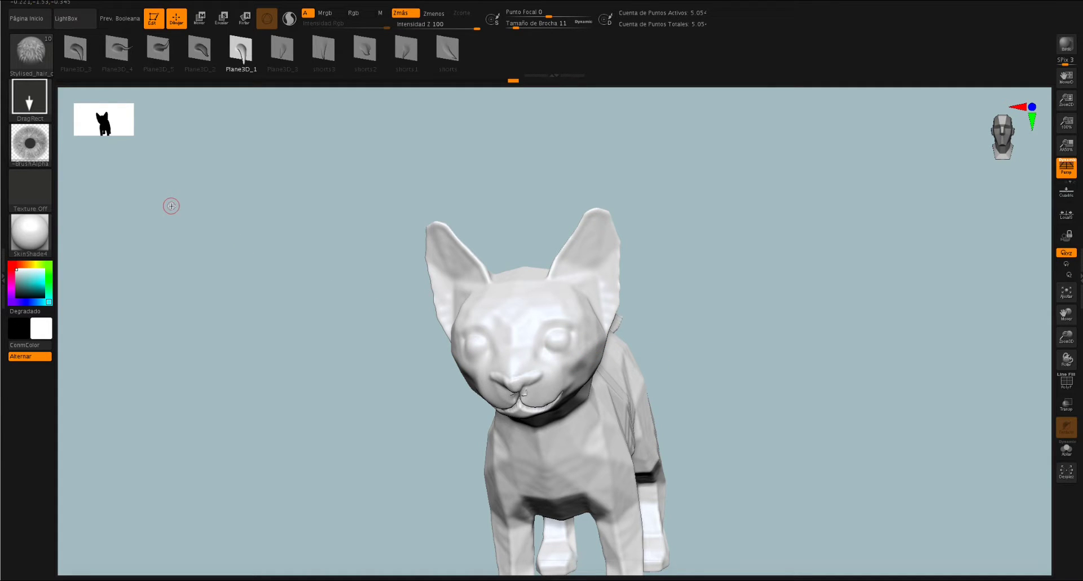
# Switch to the Standard brush and load the transparent eyeball alpha.
pyautogui.click(39, 69)
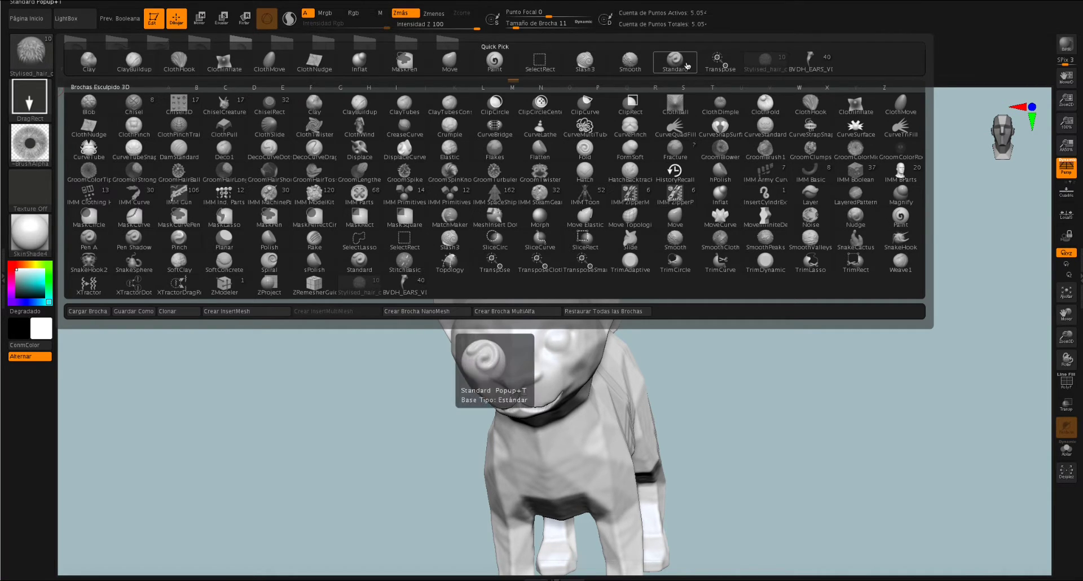
pyautogui.click(680, 62)
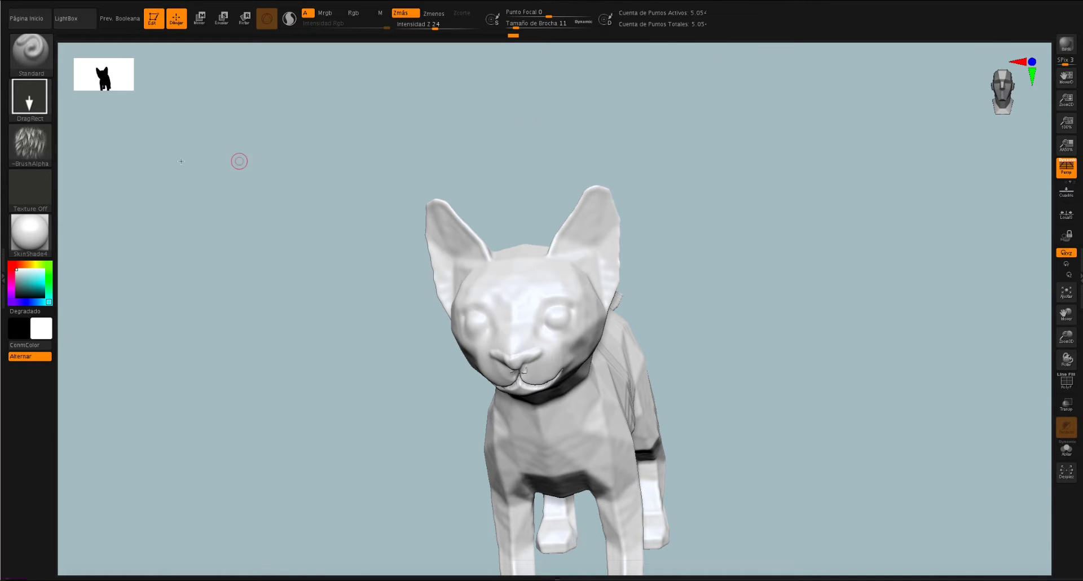
pyautogui.click(38, 151)
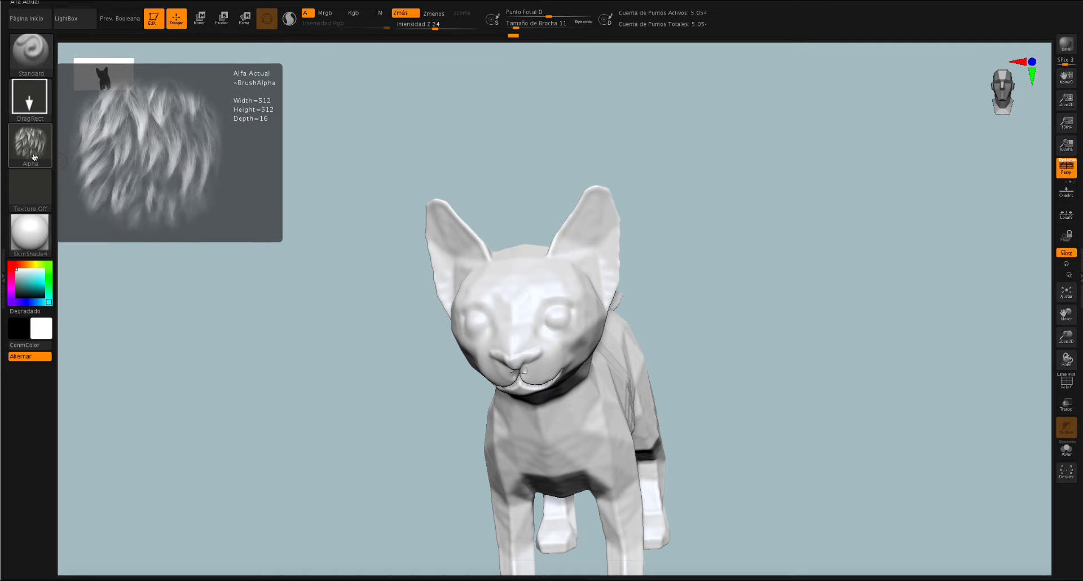
pyautogui.moveTo(30, 145)
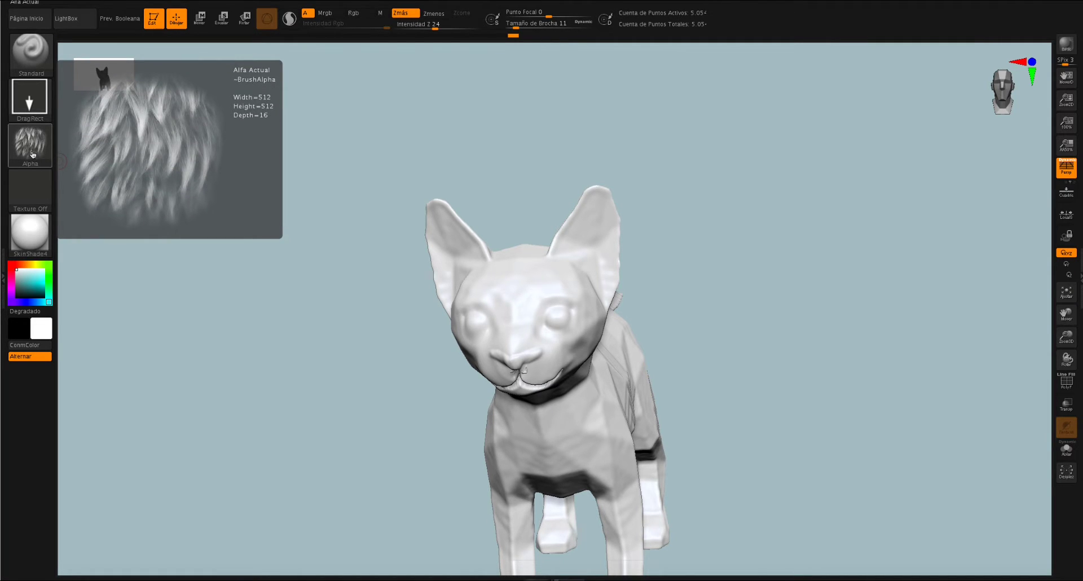
pyautogui.click(33, 154)
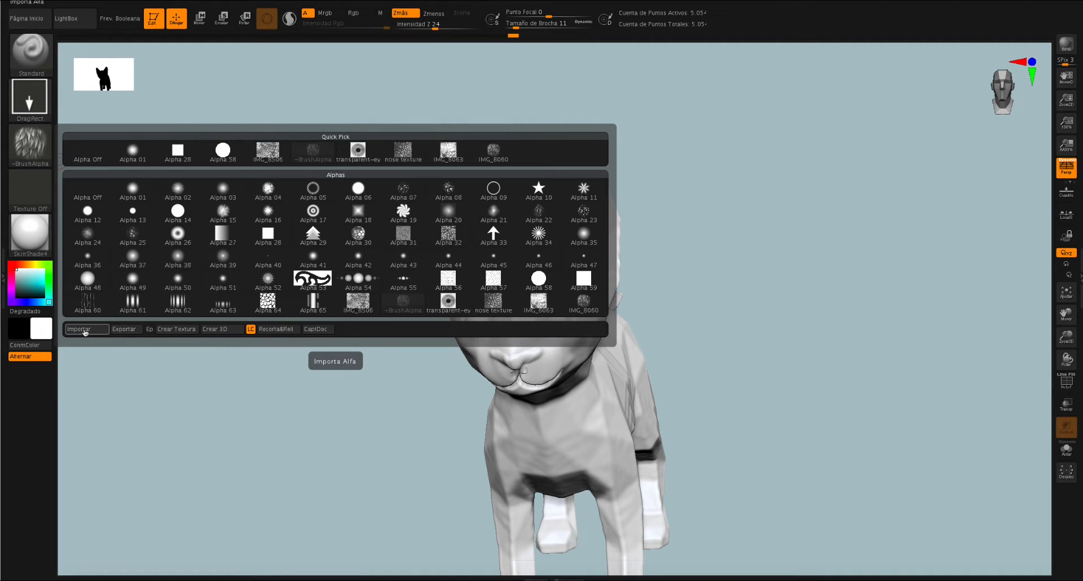
pyautogui.click(449, 302)
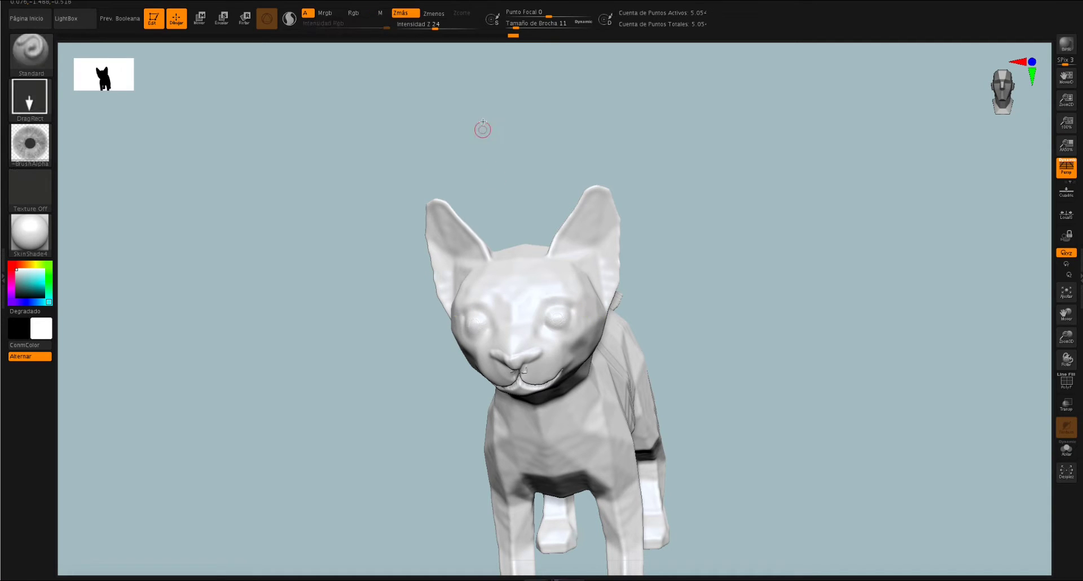
# Raise Z Intensity to 65 and stamp a mirrored pupil imprint into both eyes.
pyautogui.click(451, 29)
pyautogui.moveTo(558, 319); pyautogui.dragTo(562, 303)
pyautogui.hotkey('ctrl', 'z')
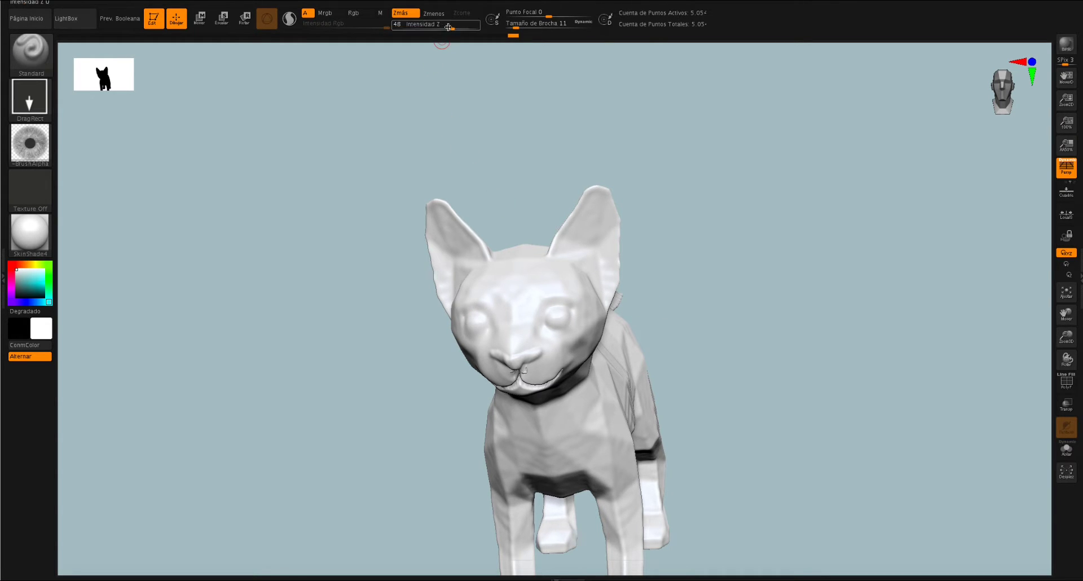
pyautogui.moveTo(449, 28); pyautogui.dragTo(460, 27)
pyautogui.moveTo(558, 319); pyautogui.dragTo(559, 305)
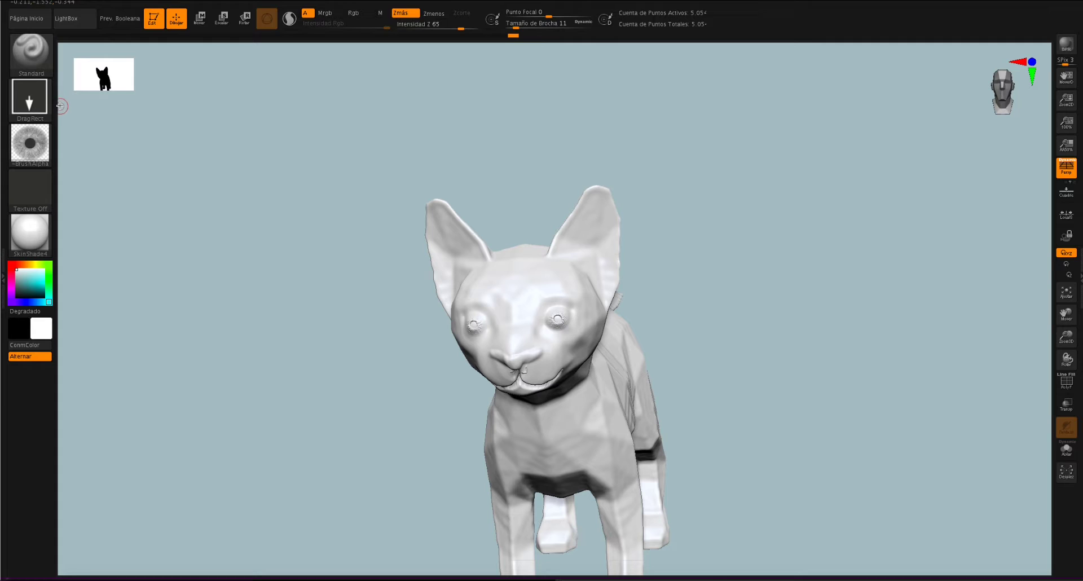
pyautogui.click(40, 102)
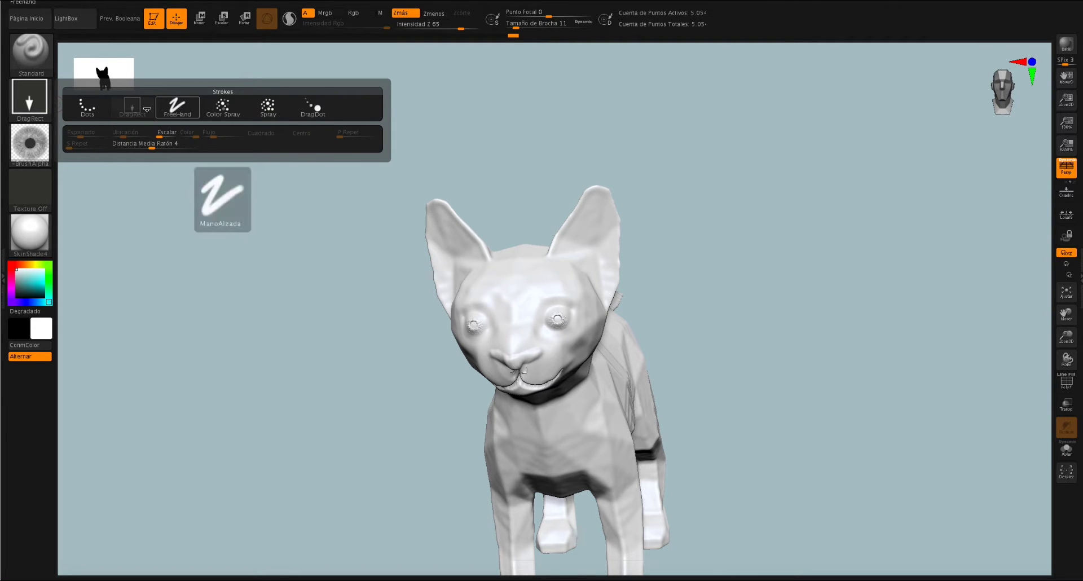
pyautogui.moveTo(133, 109)
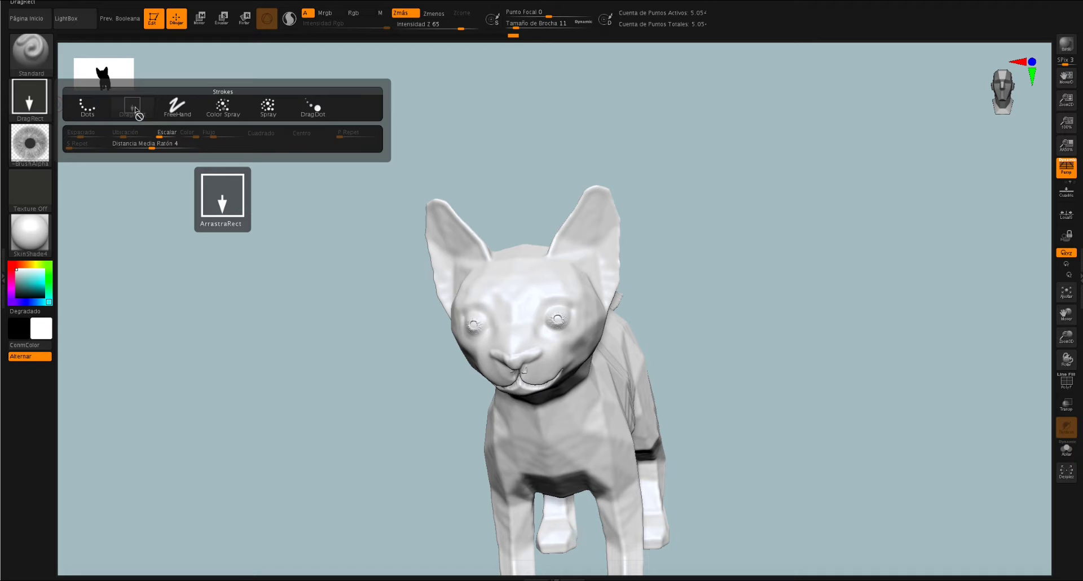
# Select the fur alpha IMG_8060 and stamp fur over the shoulder, chest and side.
pyautogui.click(44, 154)
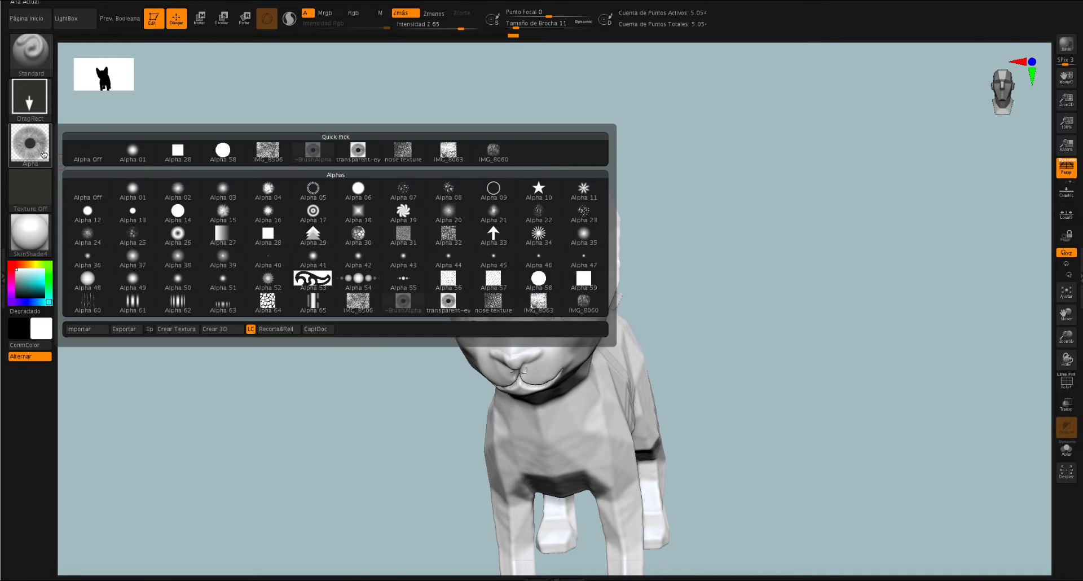
pyautogui.moveTo(584, 306)
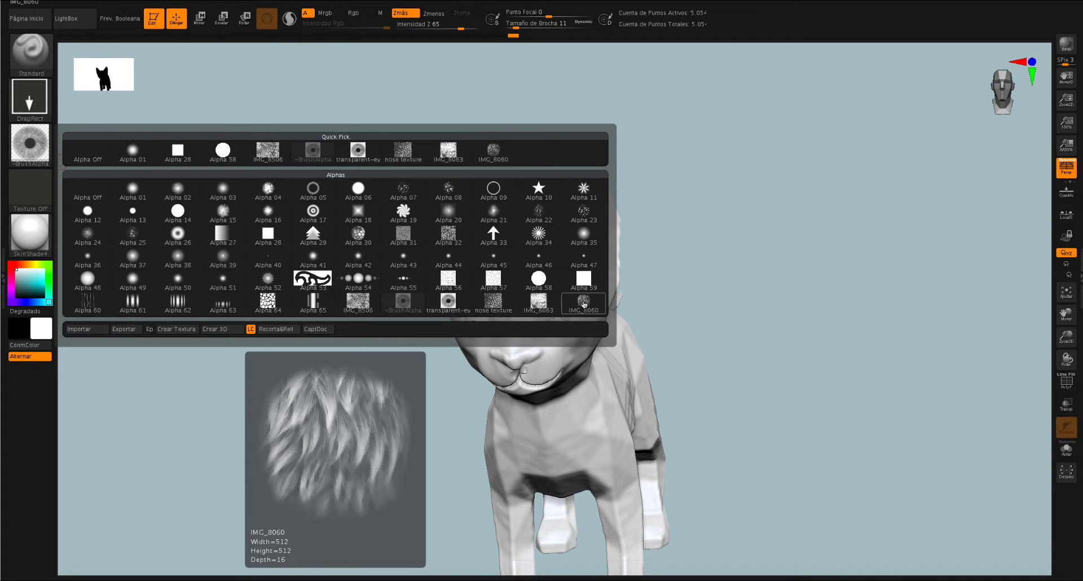
pyautogui.click(583, 305)
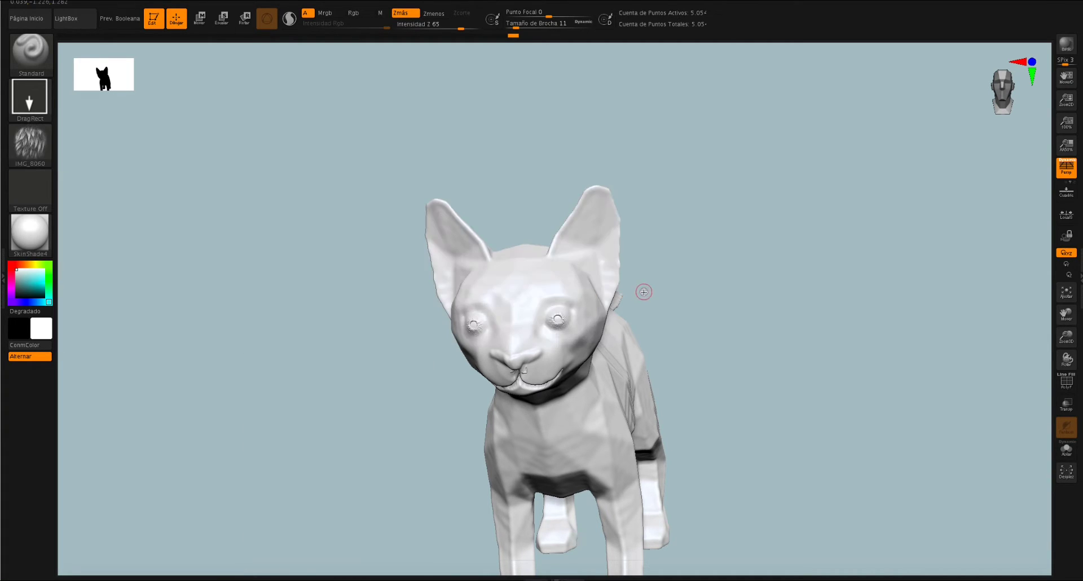
pyautogui.moveTo(643, 293); pyautogui.dragTo(637, 304)
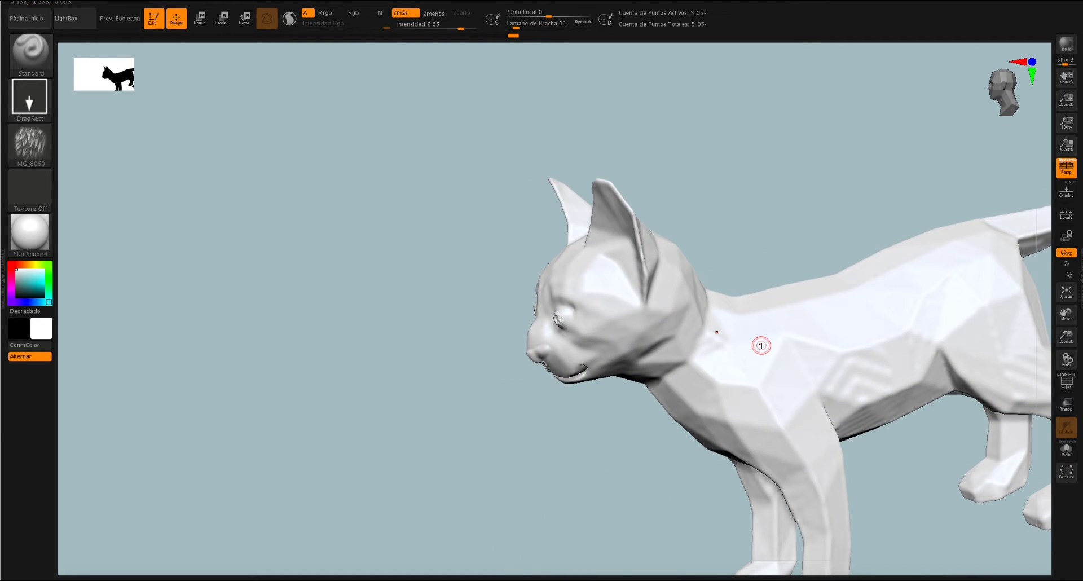
pyautogui.moveTo(752, 344); pyautogui.dragTo(700, 333)
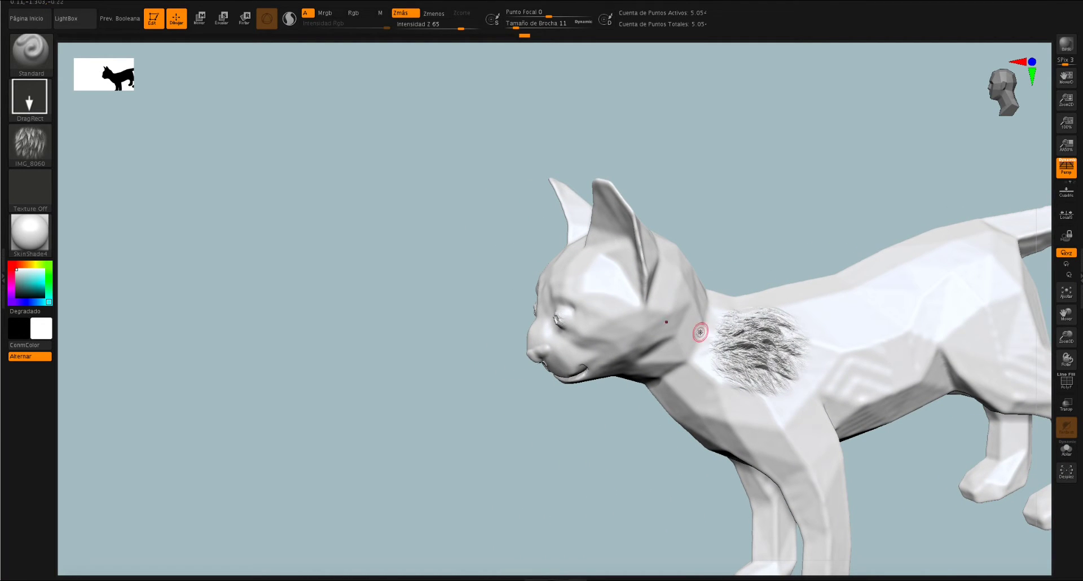
pyautogui.moveTo(782, 414)
pyautogui.mouseDown()
pyautogui.moveTo(728, 390)
pyautogui.moveTo(653, 380)
pyautogui.moveTo(684, 380)
pyautogui.mouseUp()
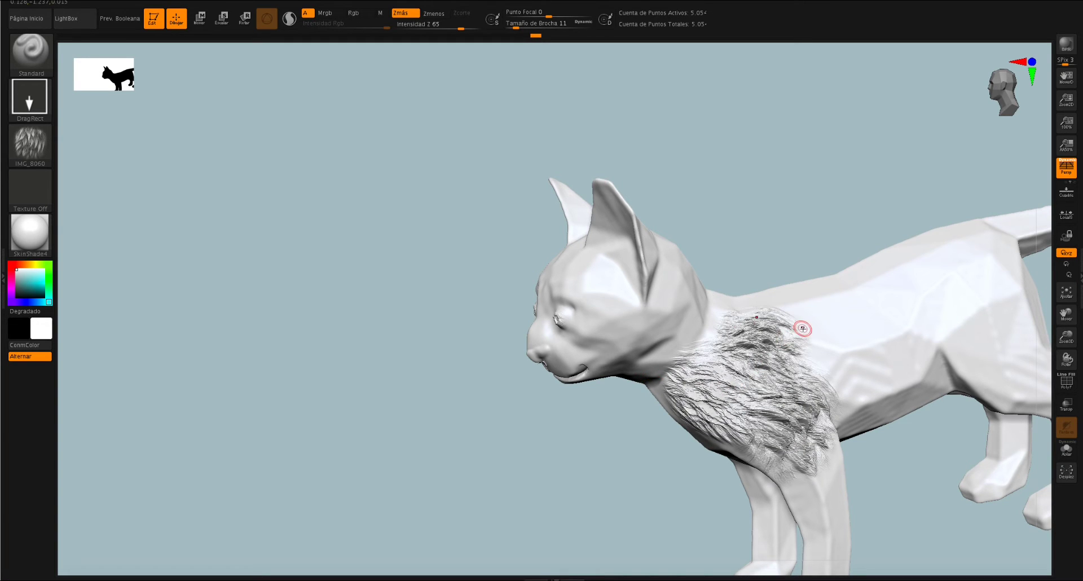
pyautogui.moveTo(858, 333)
pyautogui.mouseDown()
pyautogui.moveTo(779, 338)
pyautogui.moveTo(798, 310)
pyautogui.mouseUp()
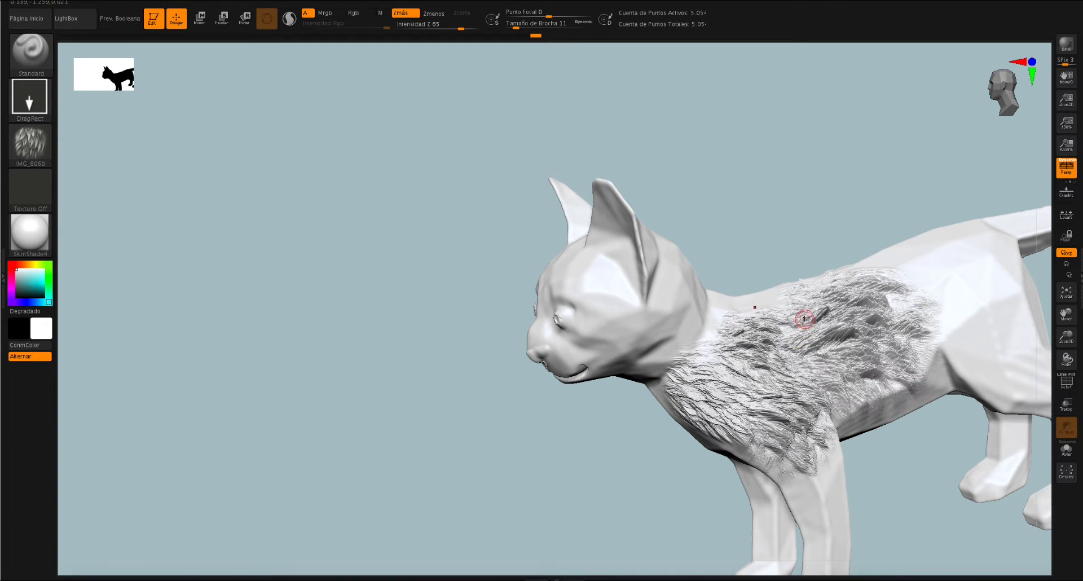
# Stamp fur over the back, hip, tail base, rear leg and front paw.
pyautogui.moveTo(1067, 337); pyautogui.dragTo(964, 363)
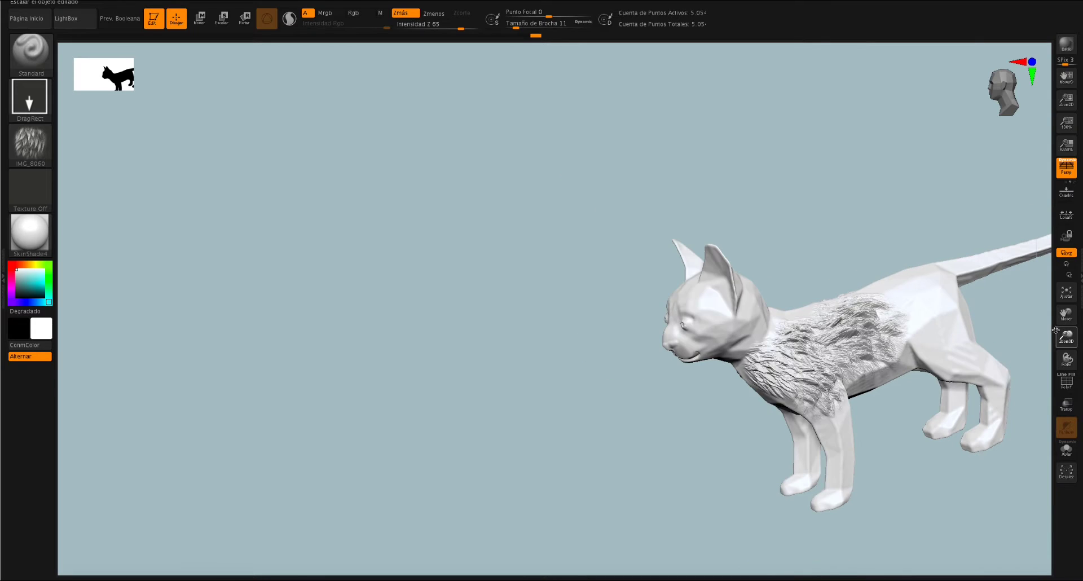
pyautogui.moveTo(1067, 313); pyautogui.dragTo(978, 330)
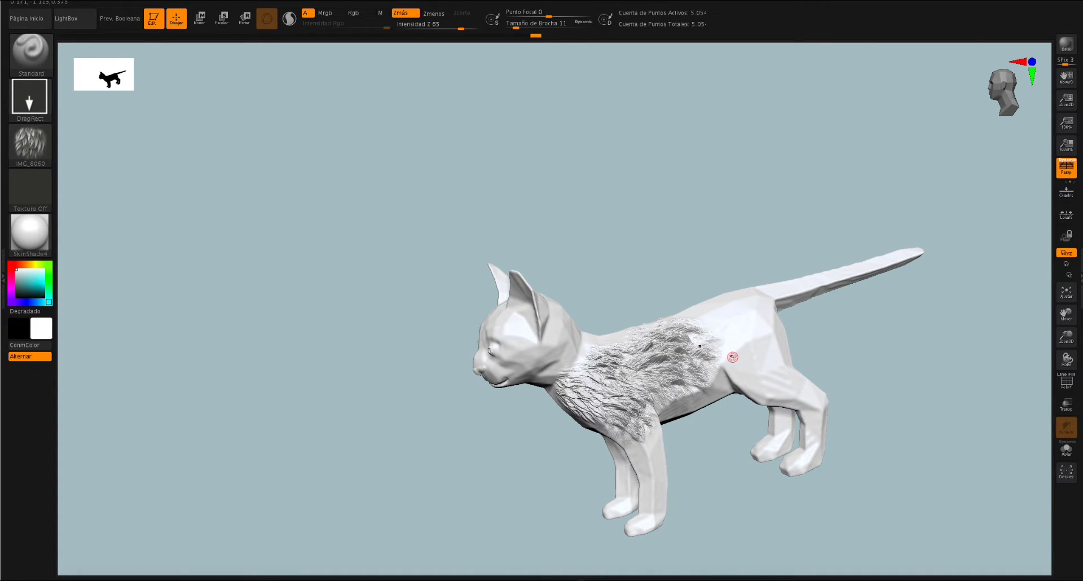
pyautogui.moveTo(733, 360)
pyautogui.mouseDown()
pyautogui.moveTo(722, 305)
pyautogui.moveTo(701, 326)
pyautogui.moveTo(609, 347)
pyautogui.mouseUp()
pyautogui.moveTo(659, 275)
pyautogui.mouseDown()
pyautogui.moveTo(652, 315)
pyautogui.moveTo(582, 360)
pyautogui.mouseUp()
pyautogui.moveTo(764, 283); pyautogui.dragTo(898, 236)
pyautogui.moveTo(868, 314); pyautogui.dragTo(841, 308)
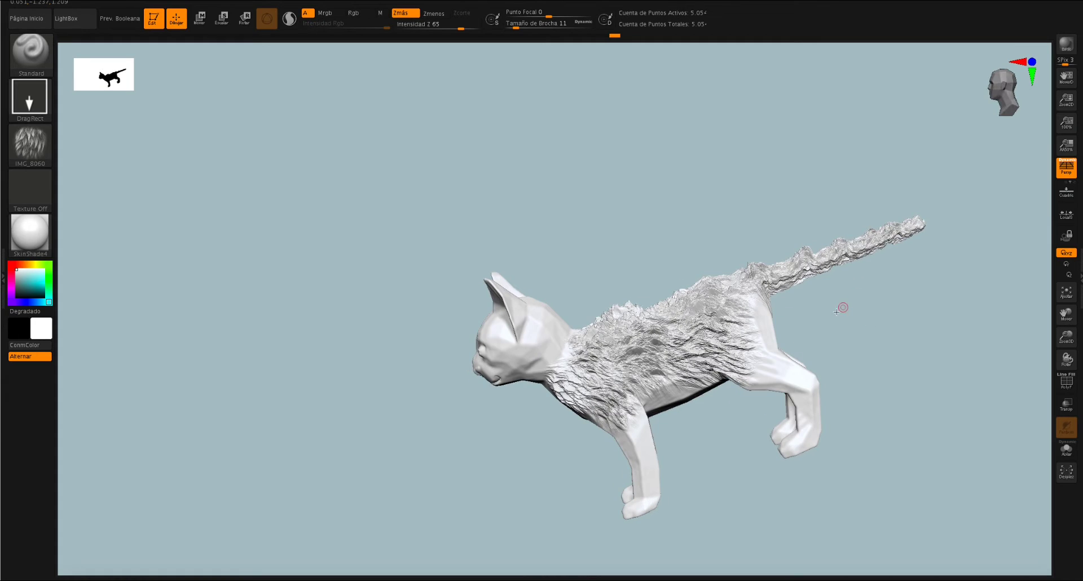
pyautogui.moveTo(757, 309); pyautogui.dragTo(787, 339)
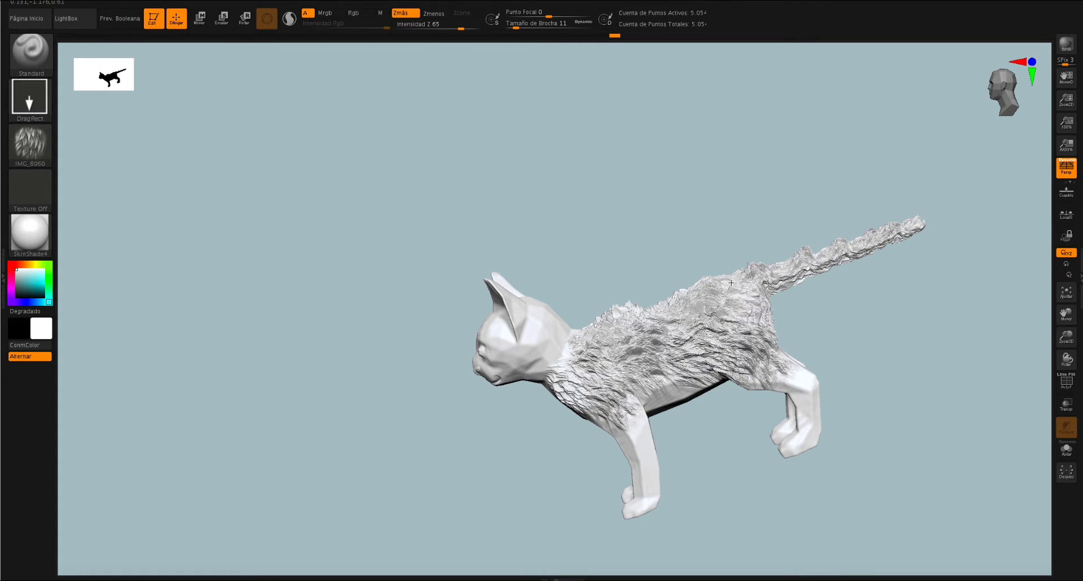
pyautogui.moveTo(728, 280); pyautogui.dragTo(730, 282)
pyautogui.moveTo(813, 390); pyautogui.dragTo(814, 391)
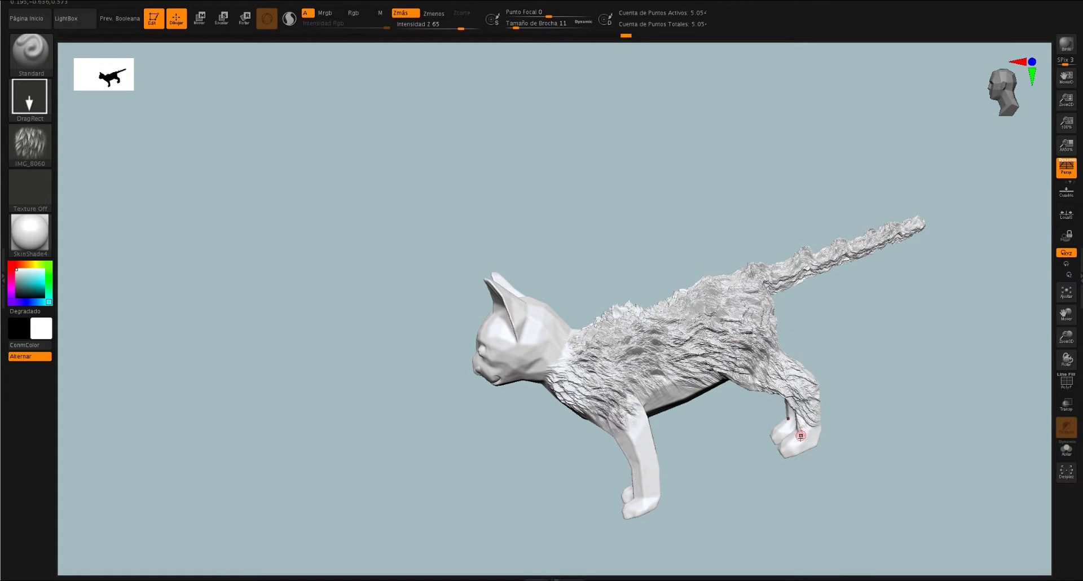
pyautogui.moveTo(801, 435); pyautogui.dragTo(790, 427)
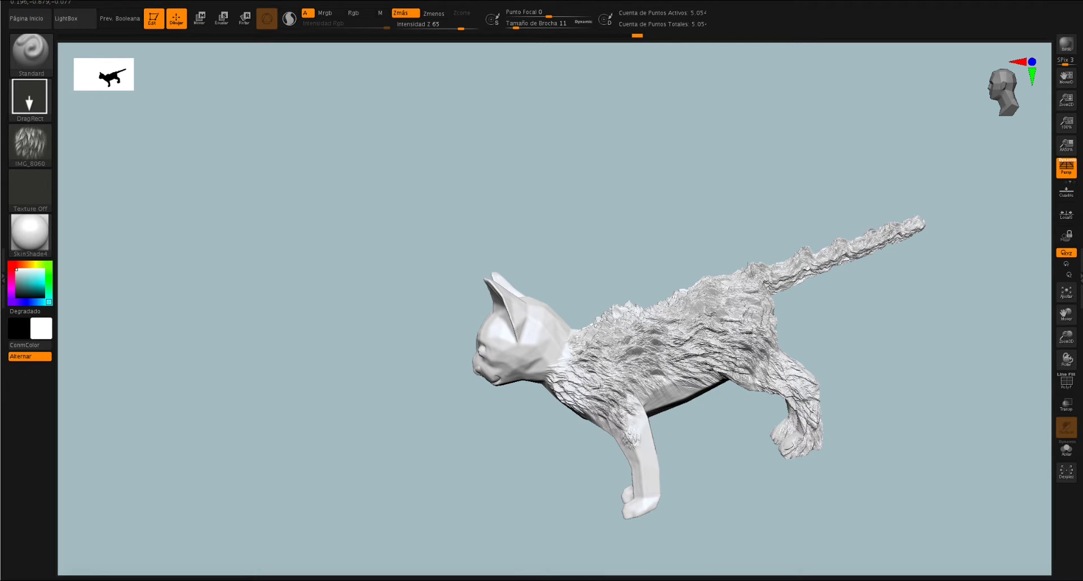
pyautogui.moveTo(633, 451); pyautogui.dragTo(652, 468)
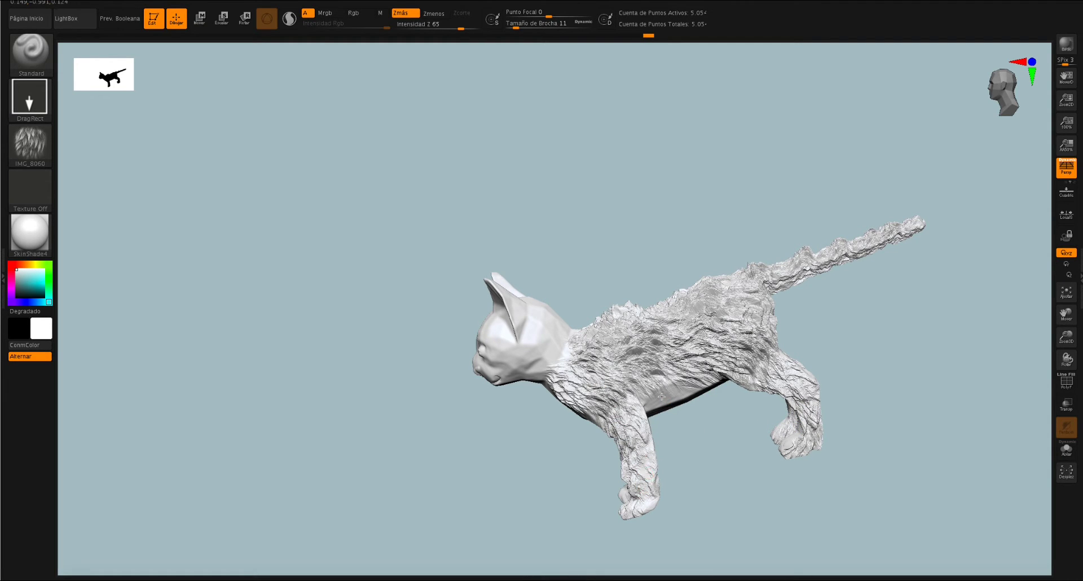
pyautogui.moveTo(671, 418)
pyautogui.mouseDown()
pyautogui.moveTo(743, 434)
pyautogui.moveTo(626, 409)
pyautogui.moveTo(564, 356)
pyautogui.moveTo(636, 439)
pyautogui.moveTo(654, 436)
pyautogui.moveTo(669, 479)
pyautogui.mouseUp()
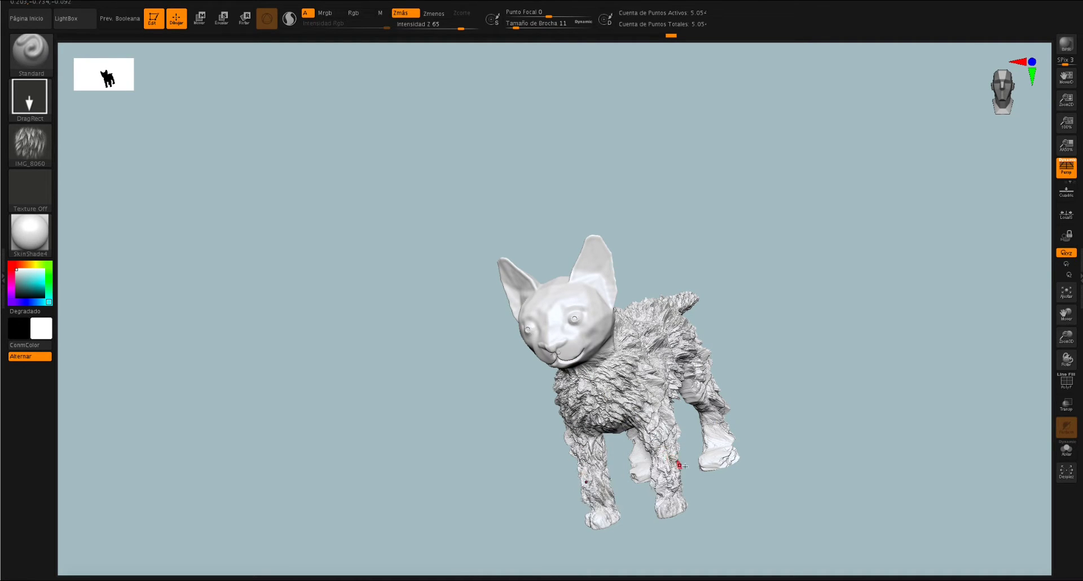
# Stamp fur onto the remaining legs and the area between the hind legs.
pyautogui.moveTo(718, 455); pyautogui.dragTo(696, 387)
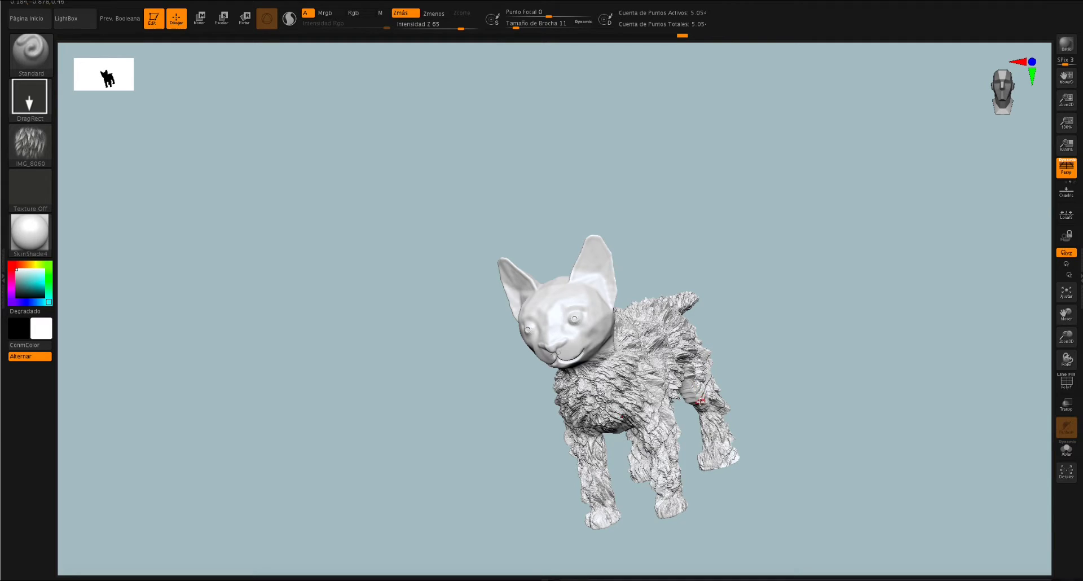
pyautogui.moveTo(762, 388)
pyautogui.mouseDown()
pyautogui.moveTo(677, 389)
pyautogui.moveTo(706, 420)
pyautogui.mouseUp()
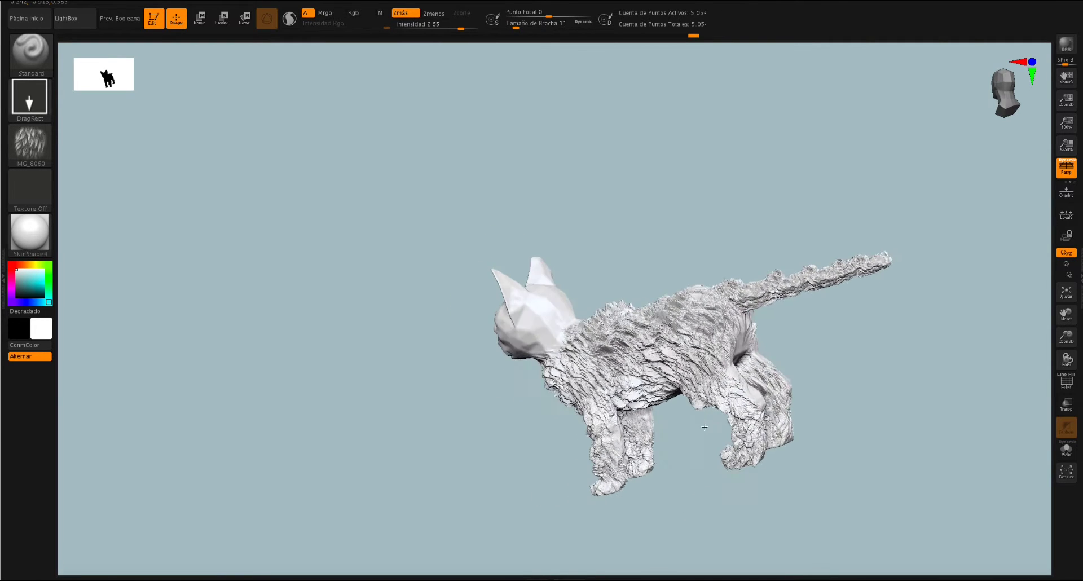
pyautogui.moveTo(730, 344)
pyautogui.mouseDown()
pyautogui.moveTo(756, 364)
pyautogui.moveTo(740, 336)
pyautogui.moveTo(760, 406)
pyautogui.mouseUp()
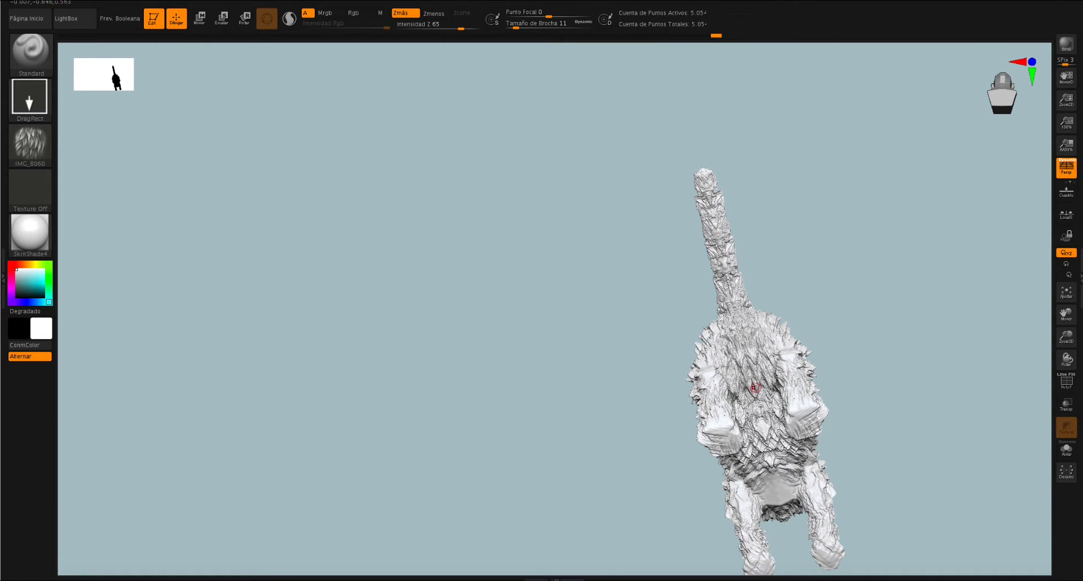
pyautogui.moveTo(828, 429)
pyautogui.mouseDown()
pyautogui.moveTo(838, 412)
pyautogui.moveTo(791, 303)
pyautogui.mouseUp()
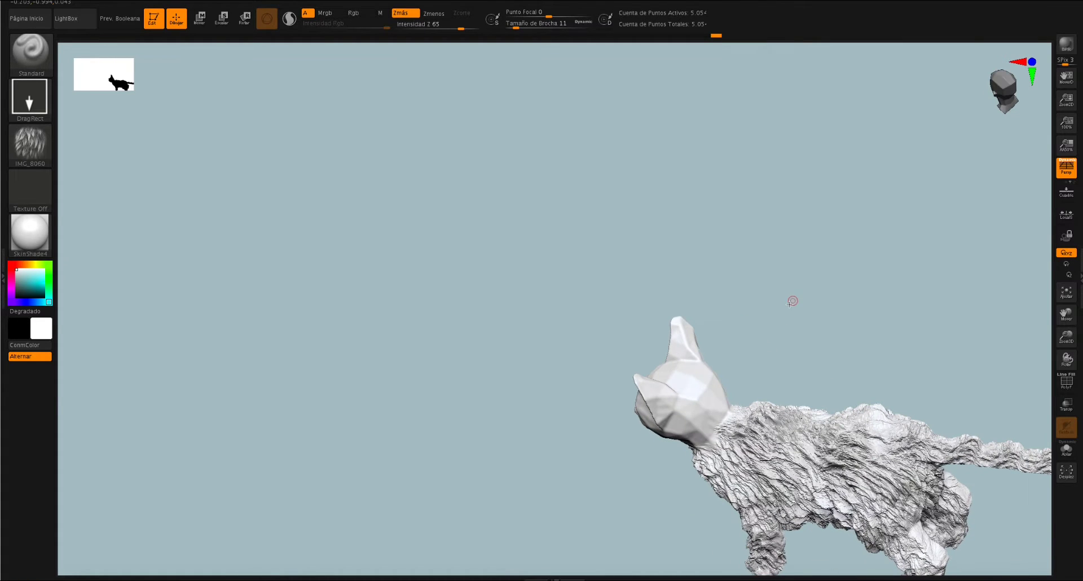
# Lower Z Intensity to 31 and stamp fur over the head and neck.
pyautogui.moveTo(460, 35); pyautogui.dragTo(440, 31)
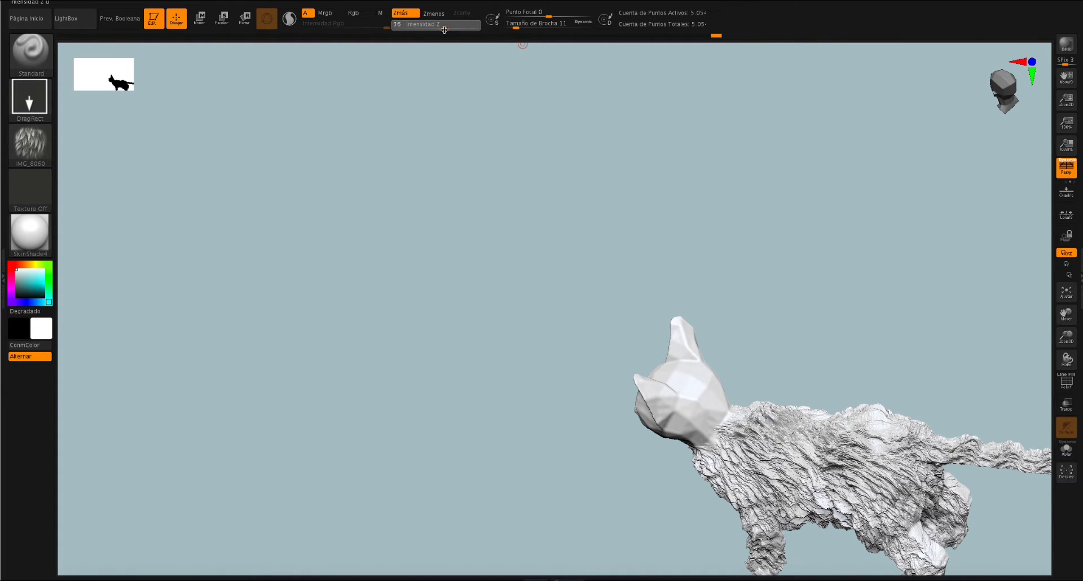
pyautogui.moveTo(705, 405)
pyautogui.mouseDown()
pyautogui.moveTo(717, 443)
pyautogui.moveTo(686, 424)
pyautogui.moveTo(672, 395)
pyautogui.mouseUp()
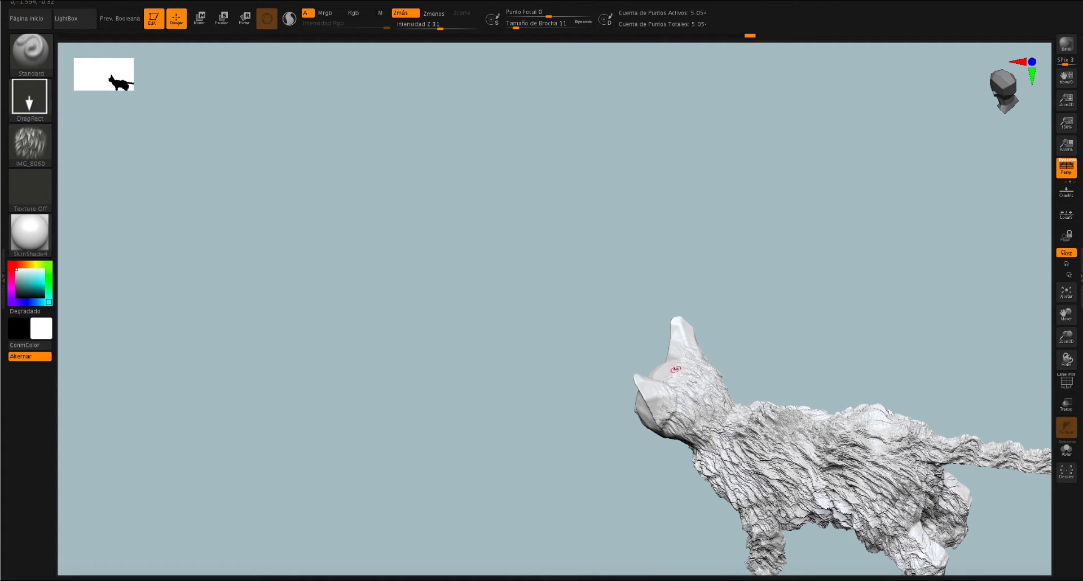
pyautogui.moveTo(618, 363)
pyautogui.mouseDown()
pyautogui.moveTo(658, 362)
pyautogui.moveTo(659, 386)
pyautogui.mouseUp()
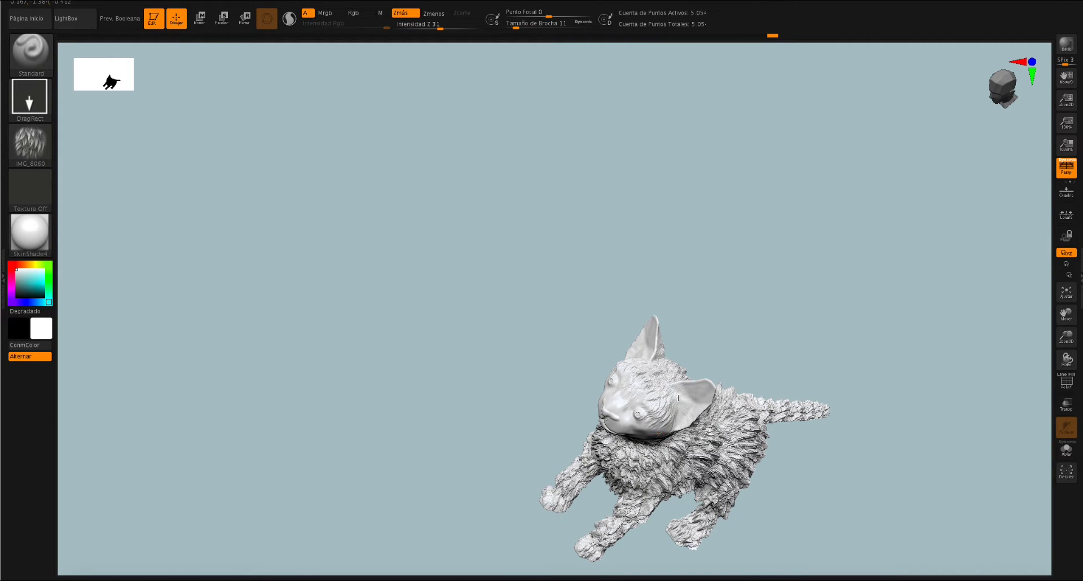
pyautogui.moveTo(728, 327); pyautogui.dragTo(635, 424)
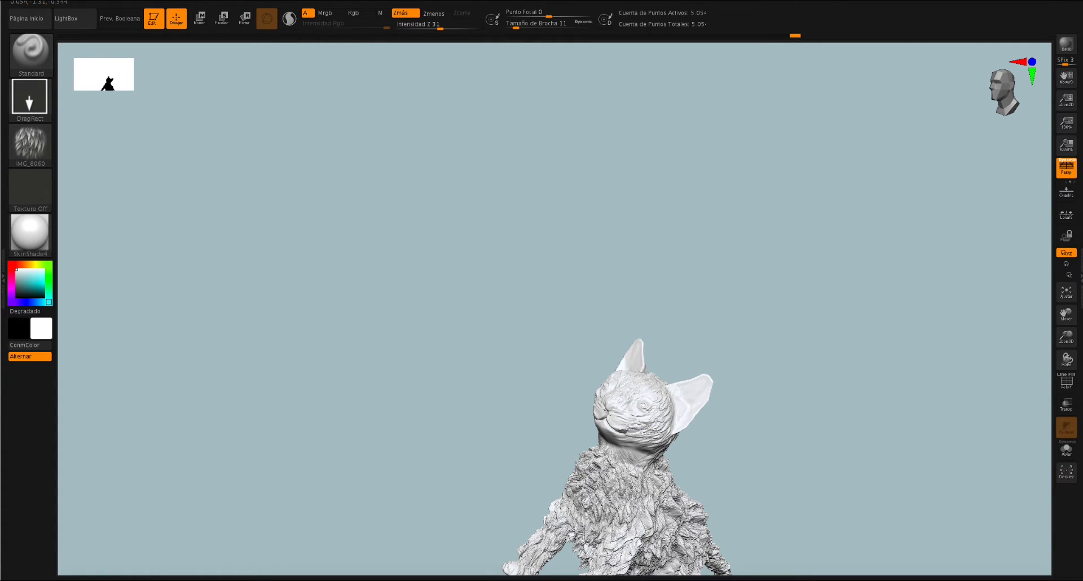
pyautogui.moveTo(732, 369); pyautogui.dragTo(743, 354)
pyautogui.moveTo(660, 424); pyautogui.dragTo(617, 460)
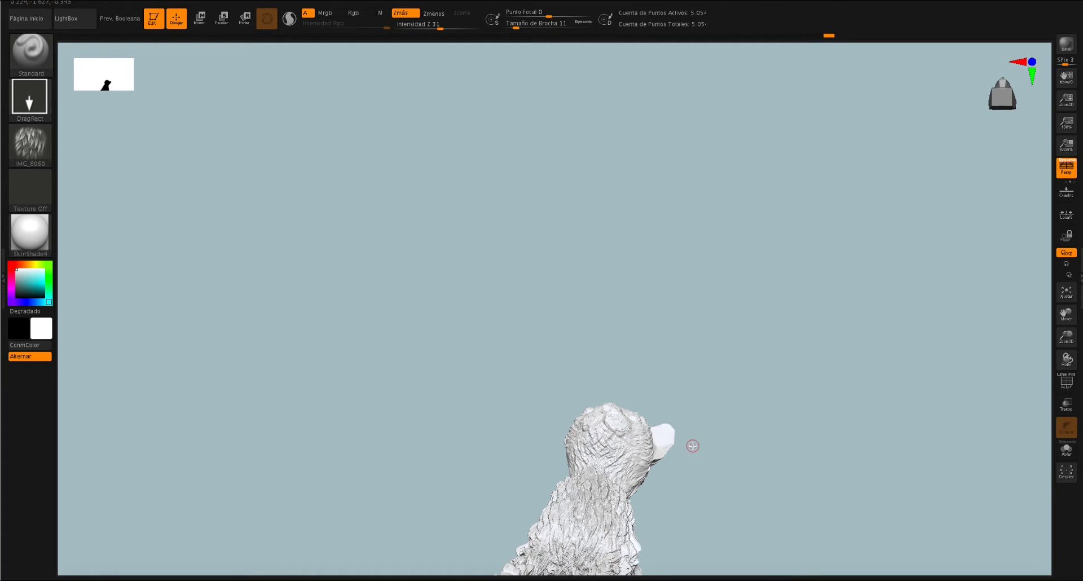
pyautogui.moveTo(731, 435)
pyautogui.mouseDown()
pyautogui.moveTo(710, 510)
pyautogui.moveTo(618, 431)
pyautogui.mouseUp()
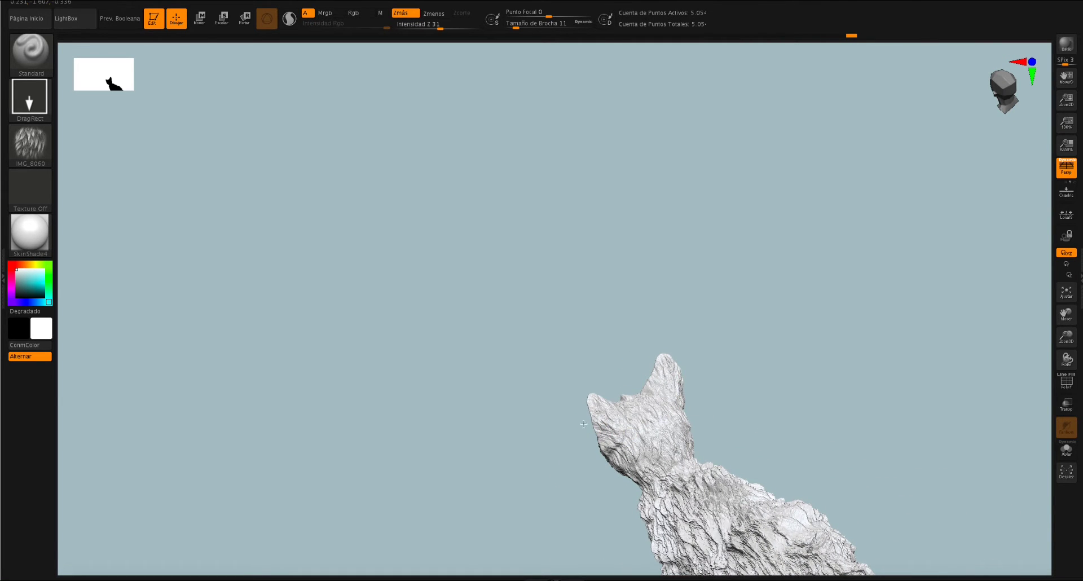
pyautogui.moveTo(633, 434)
pyautogui.mouseDown()
pyautogui.moveTo(867, 318)
pyautogui.moveTo(835, 326)
pyautogui.mouseUp()
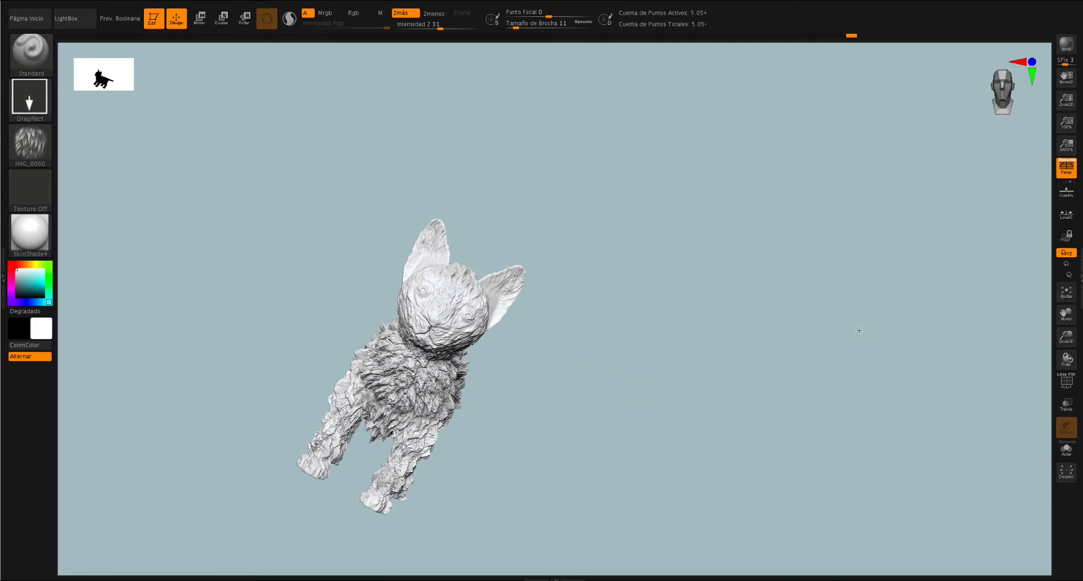
pyautogui.moveTo(1067, 337); pyautogui.dragTo(932, 350)
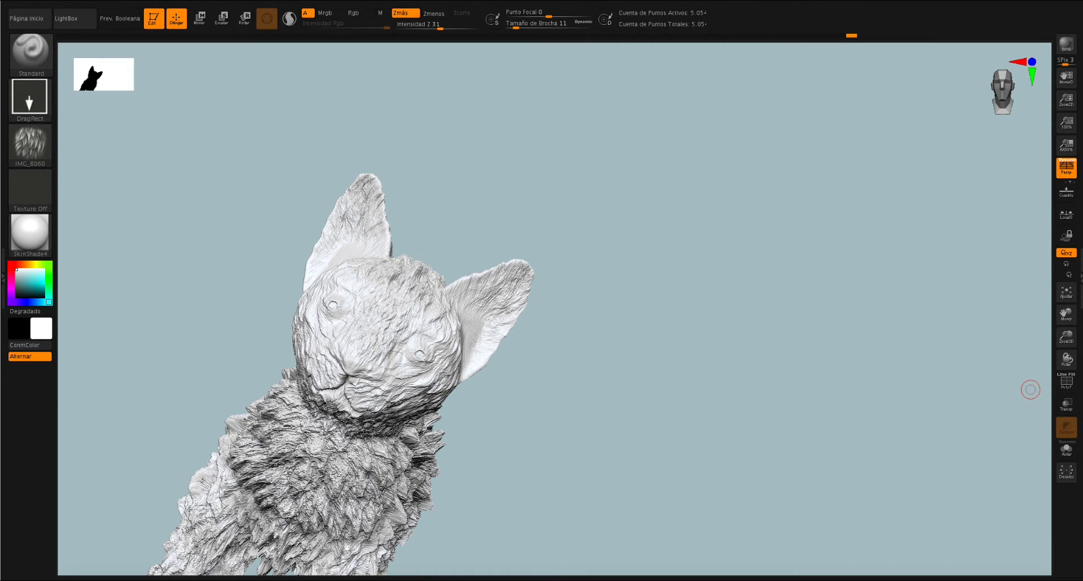
# Run Polypaint from Draft Angle to colour the cat green and red.
pyautogui.click(1067, 182)
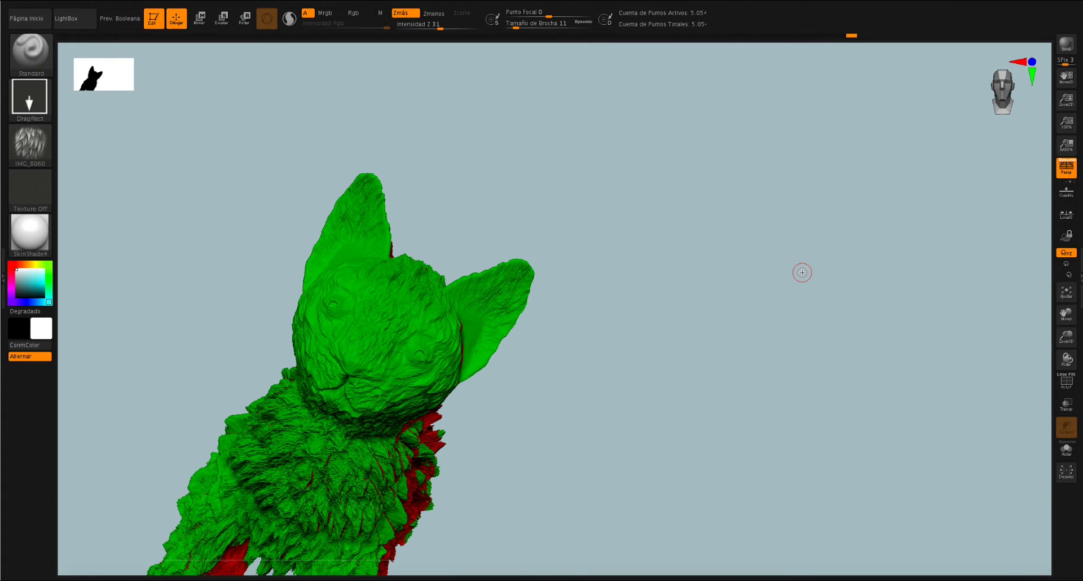
pyautogui.click(31, 52)
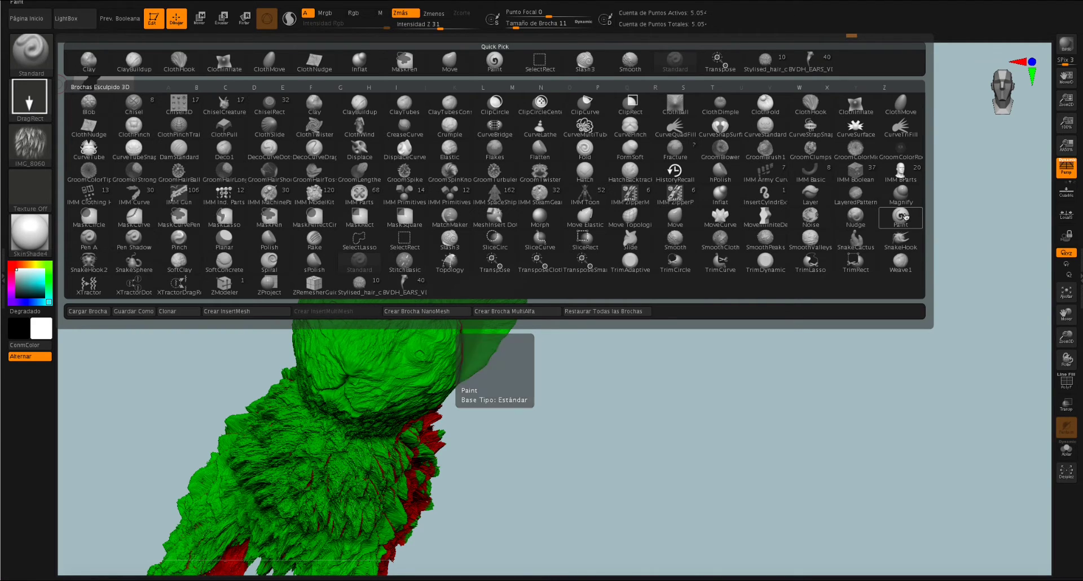
# Select the Paint brush and set Draw Size to 177.
pyautogui.click(904, 216)
pyautogui.moveTo(524, 28); pyautogui.dragTo(542, 29)
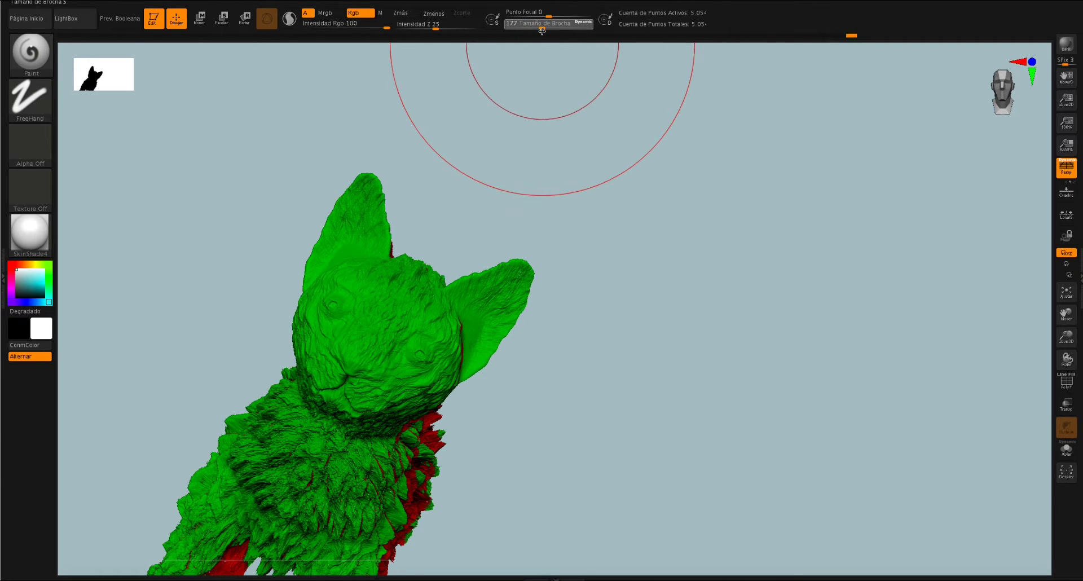
# Paint the head teal, then body, paws and tail teal at brush size 476.
pyautogui.click(22, 287)
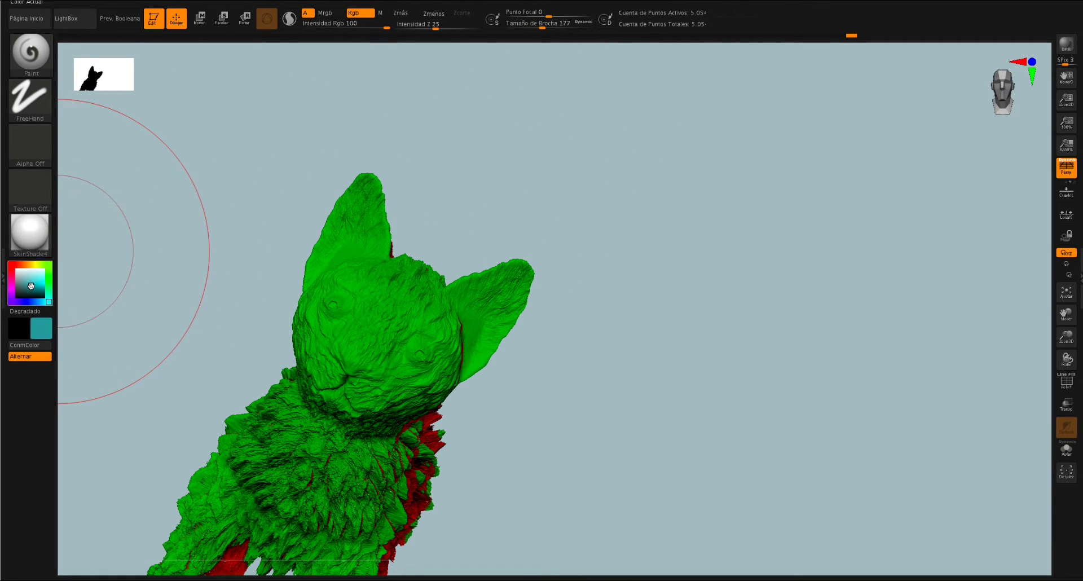
pyautogui.moveTo(342, 338); pyautogui.dragTo(406, 263)
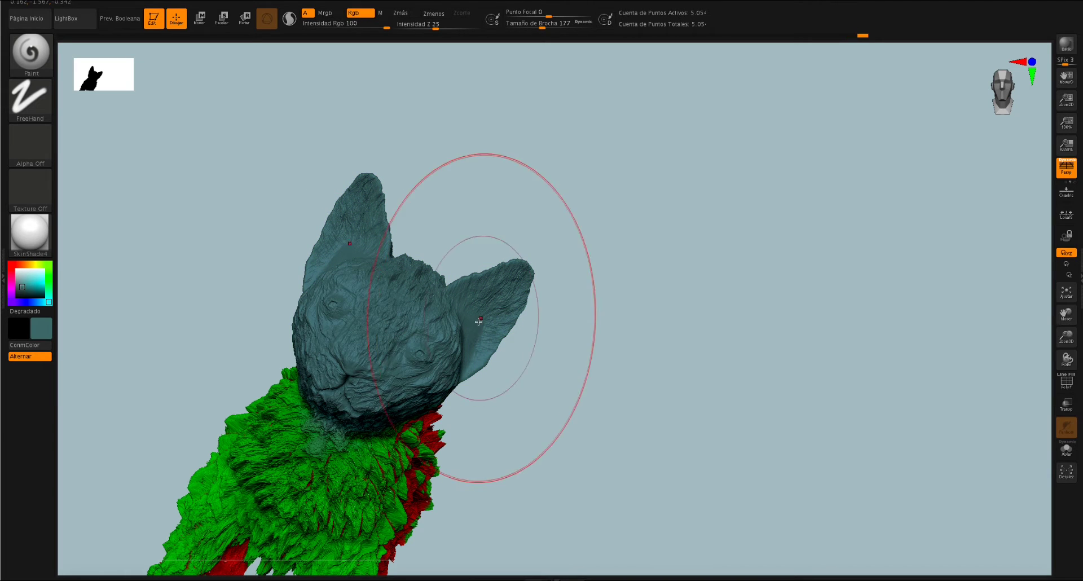
pyautogui.moveTo(594, 314); pyautogui.dragTo(1059, 361)
pyautogui.moveTo(1065, 312); pyautogui.dragTo(996, 305)
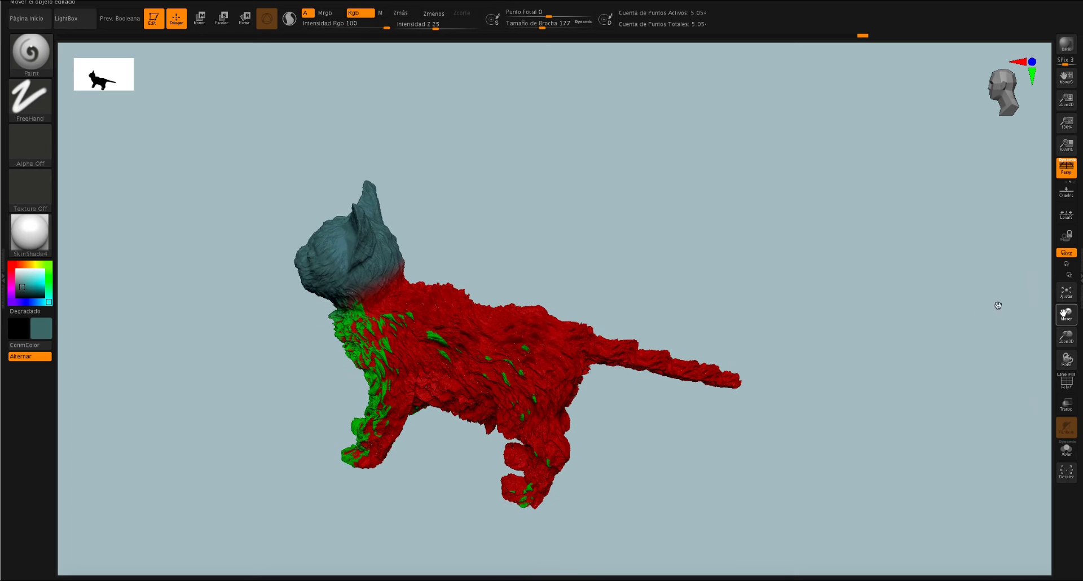
pyautogui.press('s')
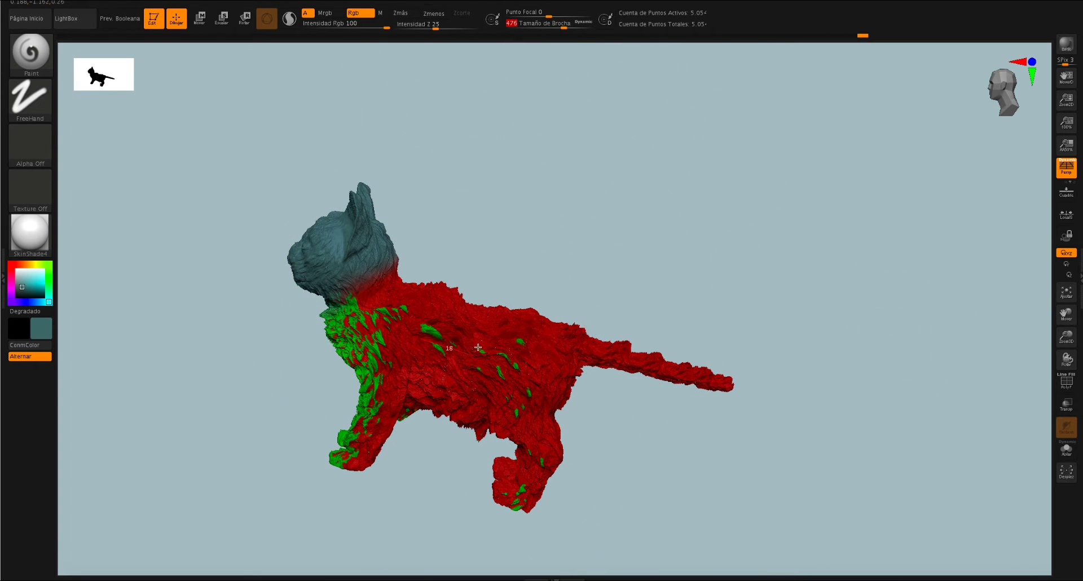
pyautogui.moveTo(478, 348); pyautogui.dragTo(353, 307)
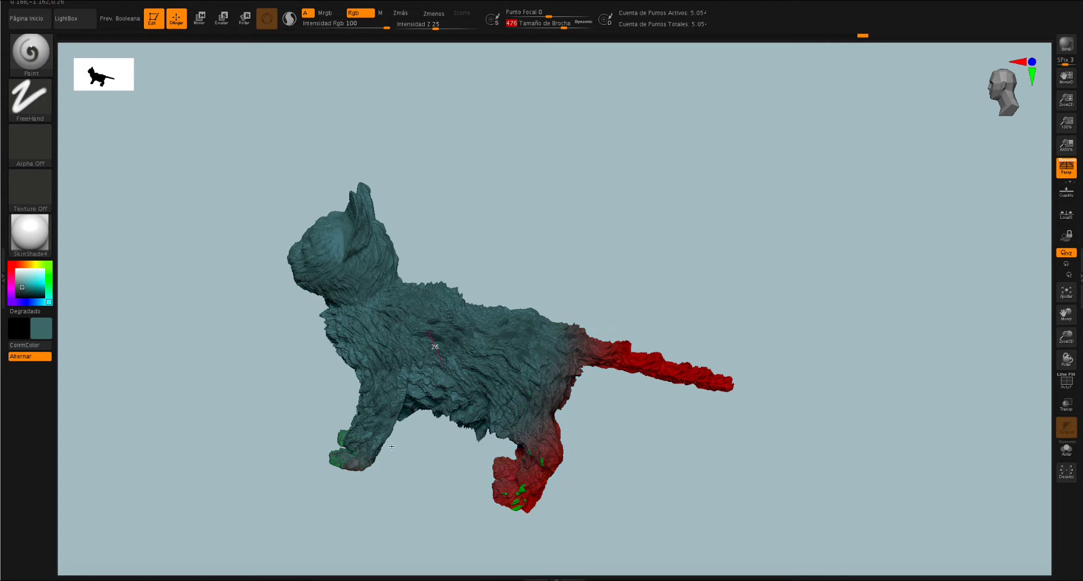
pyautogui.moveTo(356, 444); pyautogui.dragTo(356, 440)
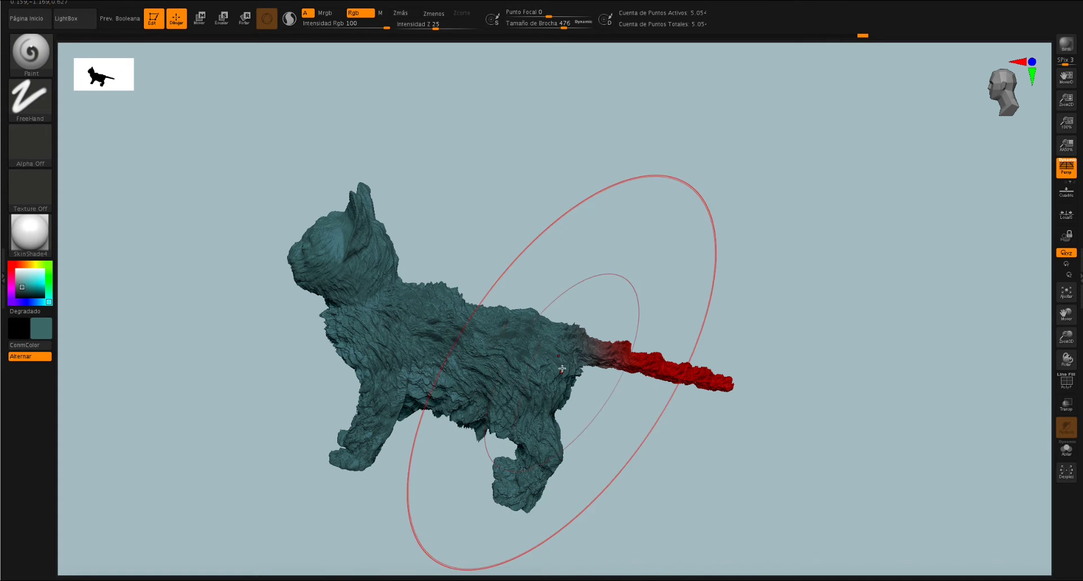
pyautogui.moveTo(587, 345)
pyautogui.mouseDown()
pyautogui.moveTo(750, 393)
pyautogui.moveTo(755, 407)
pyautogui.moveTo(732, 430)
pyautogui.moveTo(658, 400)
pyautogui.mouseUp()
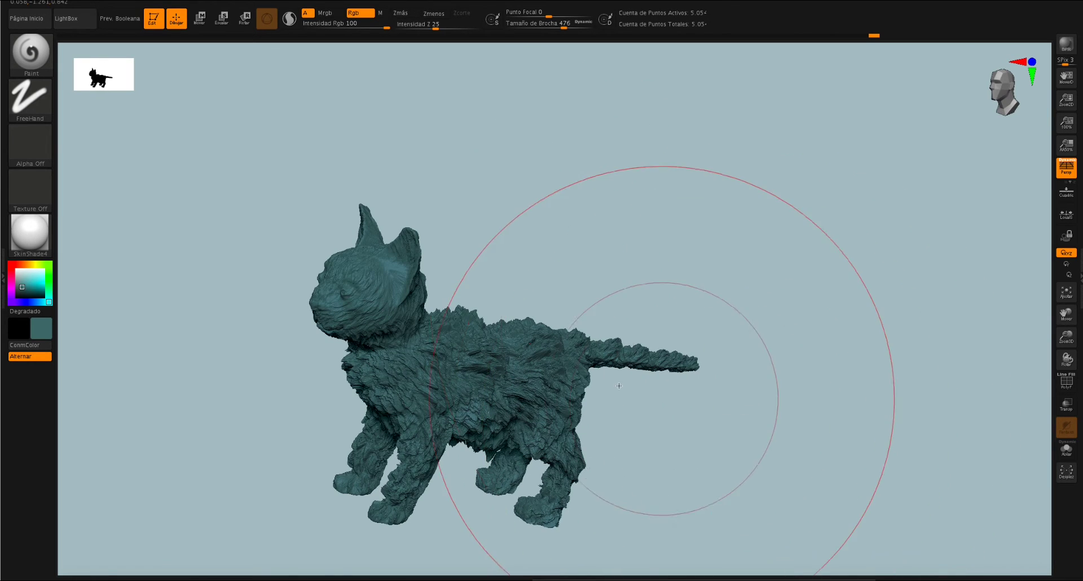
# Shrink the brush to 120, try a dark teal chest stroke, then undo it.
pyautogui.moveTo(564, 27); pyautogui.dragTo(536, 27)
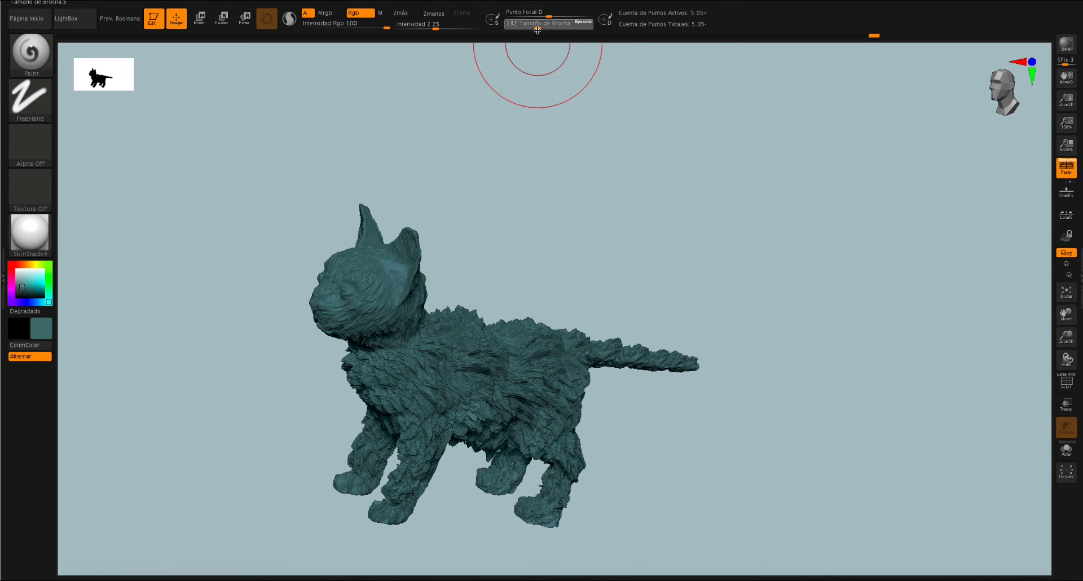
pyautogui.moveTo(400, 178); pyautogui.dragTo(309, 189)
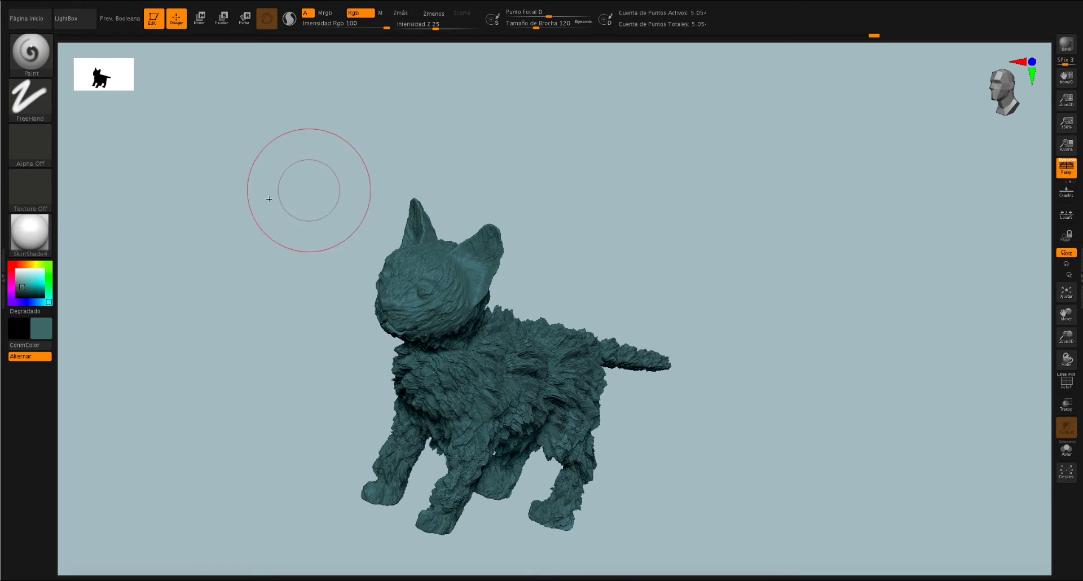
pyautogui.click(21, 294)
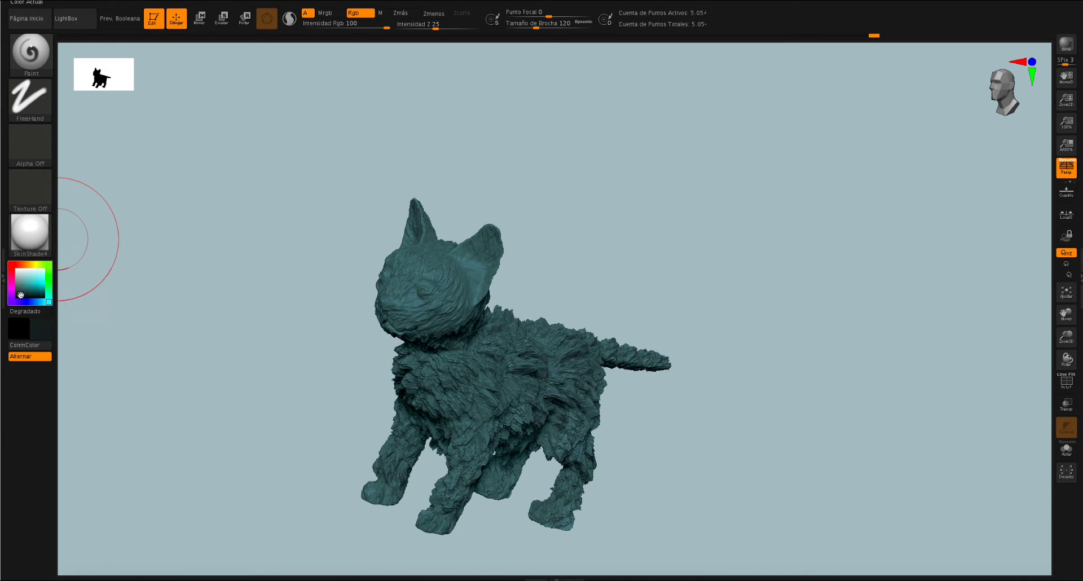
pyautogui.moveTo(430, 352); pyautogui.dragTo(431, 375)
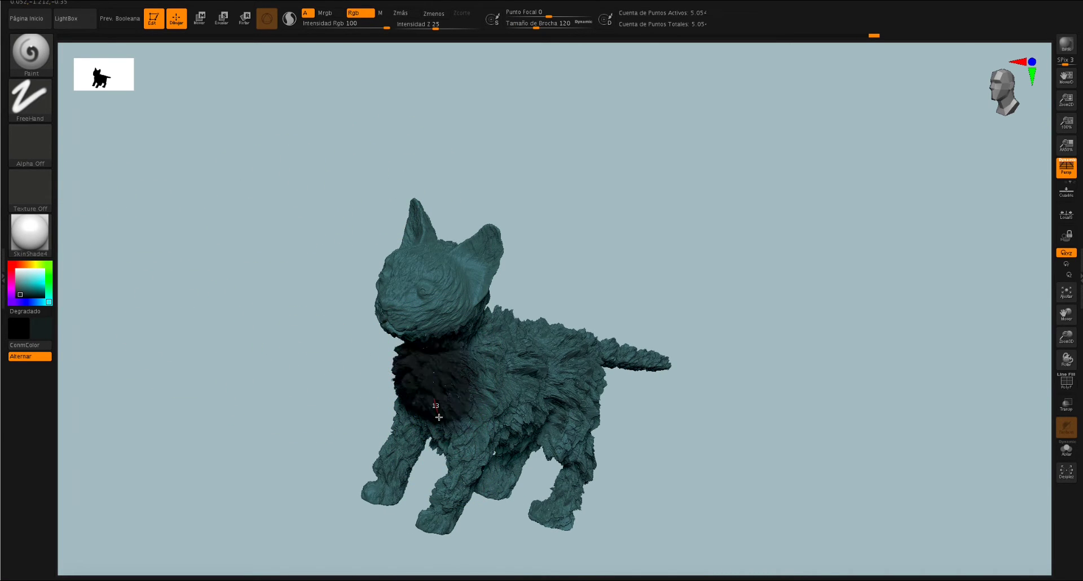
pyautogui.hotkey('ctrl', 'z')
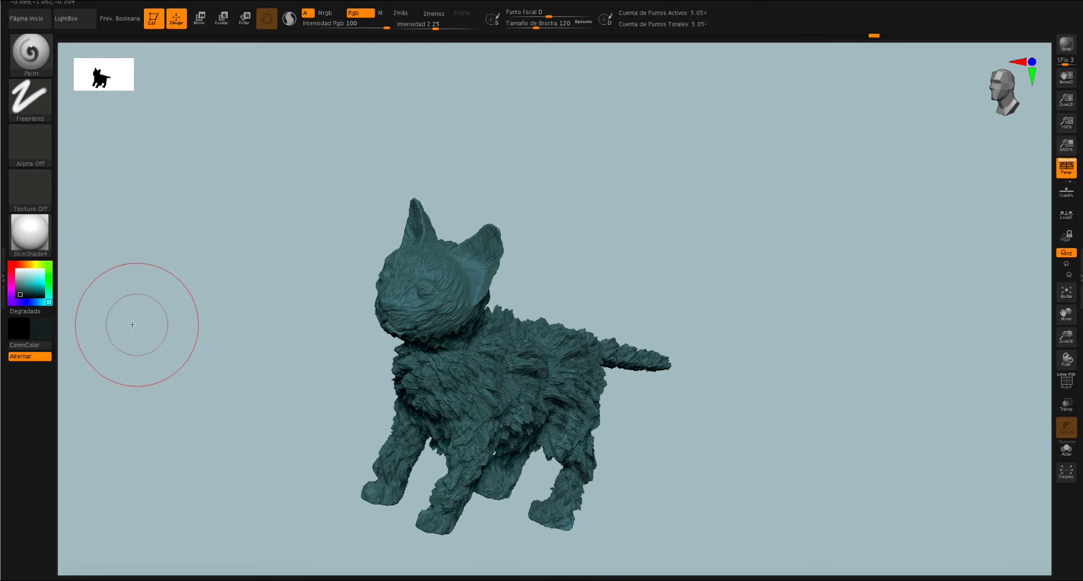
# Paint the chest and front legs lighter teal (155, 193, 193), then set brush size 49.
pyautogui.click(22, 277)
pyautogui.moveTo(423, 387)
pyautogui.mouseDown()
pyautogui.moveTo(359, 435)
pyautogui.moveTo(420, 575)
pyautogui.mouseUp()
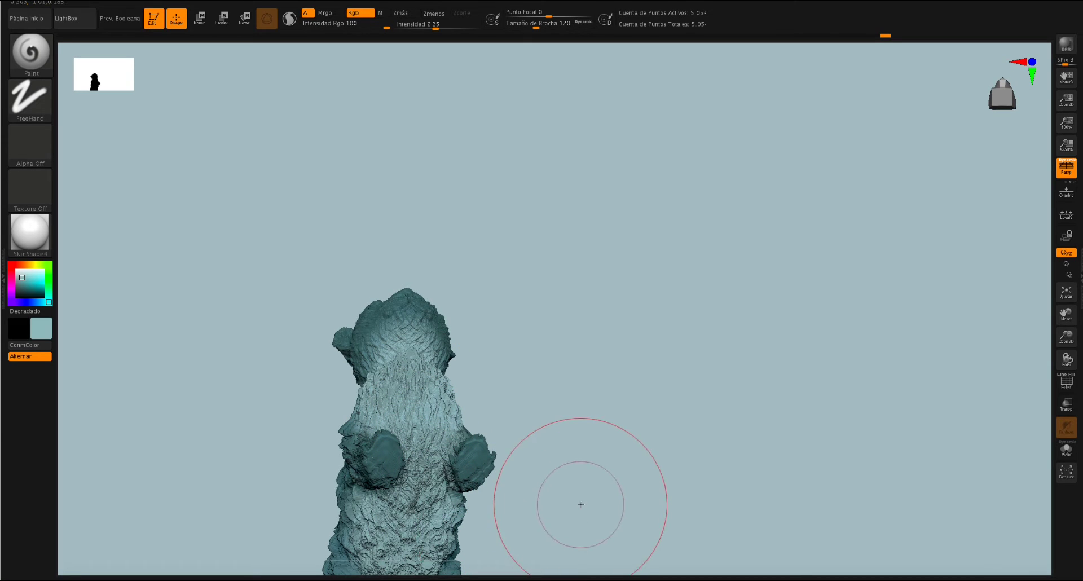
pyautogui.moveTo(1067, 312); pyautogui.dragTo(1055, 237)
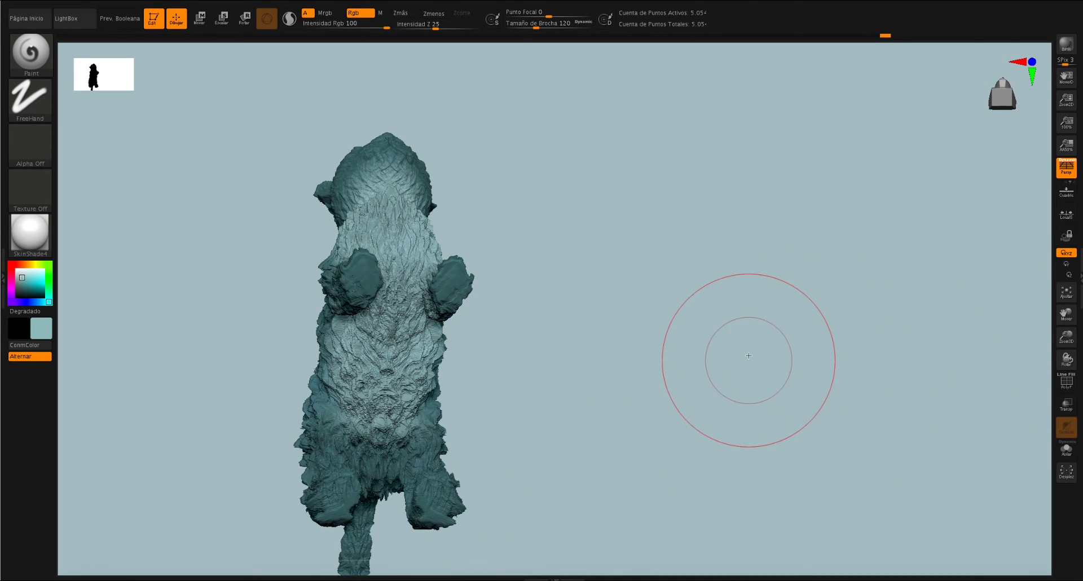
pyautogui.moveTo(749, 358); pyautogui.dragTo(378, 431)
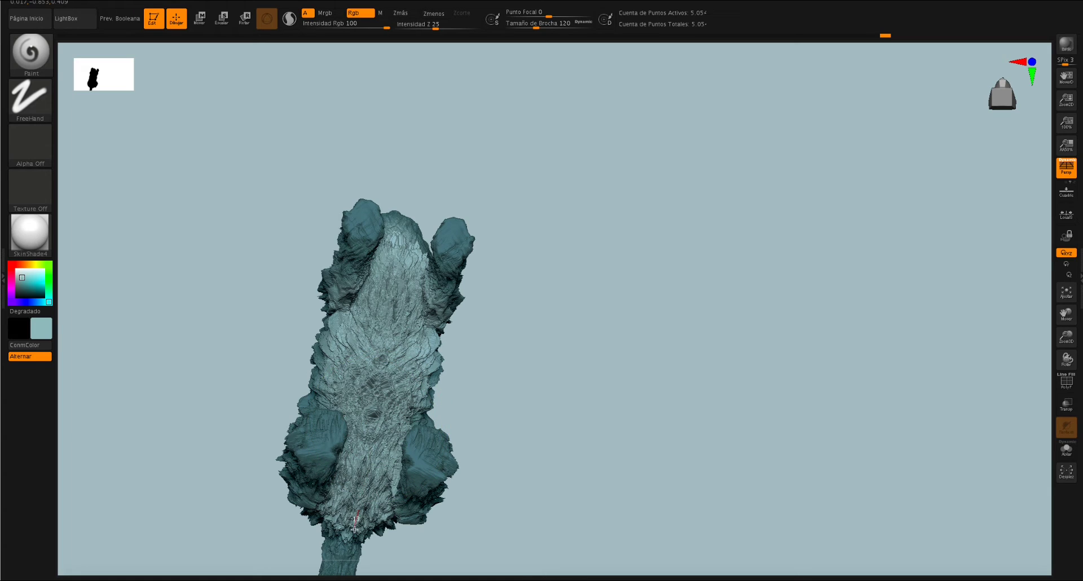
pyautogui.moveTo(508, 435)
pyautogui.mouseDown()
pyautogui.moveTo(525, 260)
pyautogui.moveTo(601, 434)
pyautogui.mouseUp()
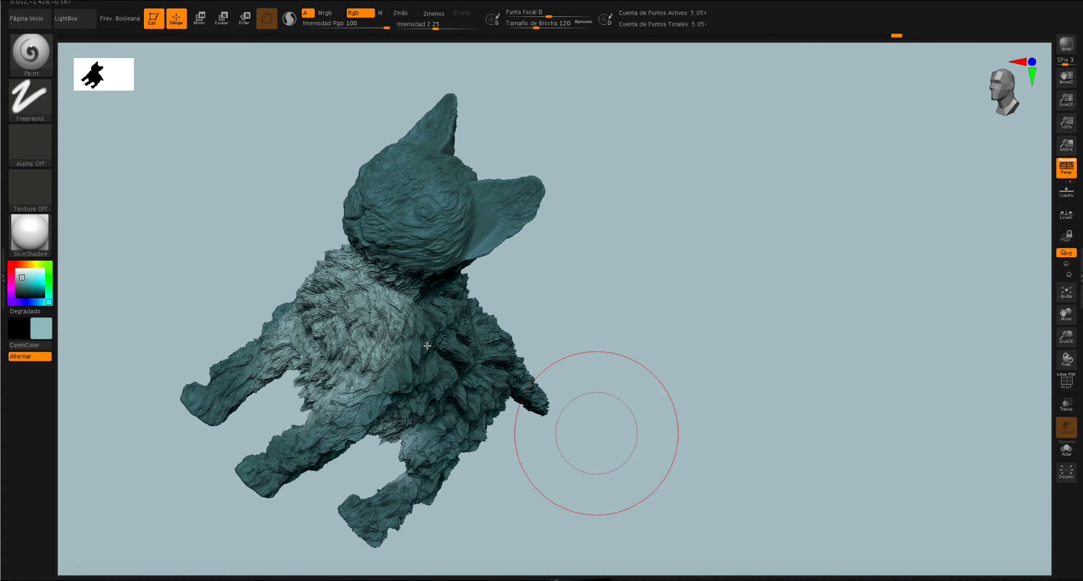
pyautogui.moveTo(269, 251); pyautogui.dragTo(480, 271)
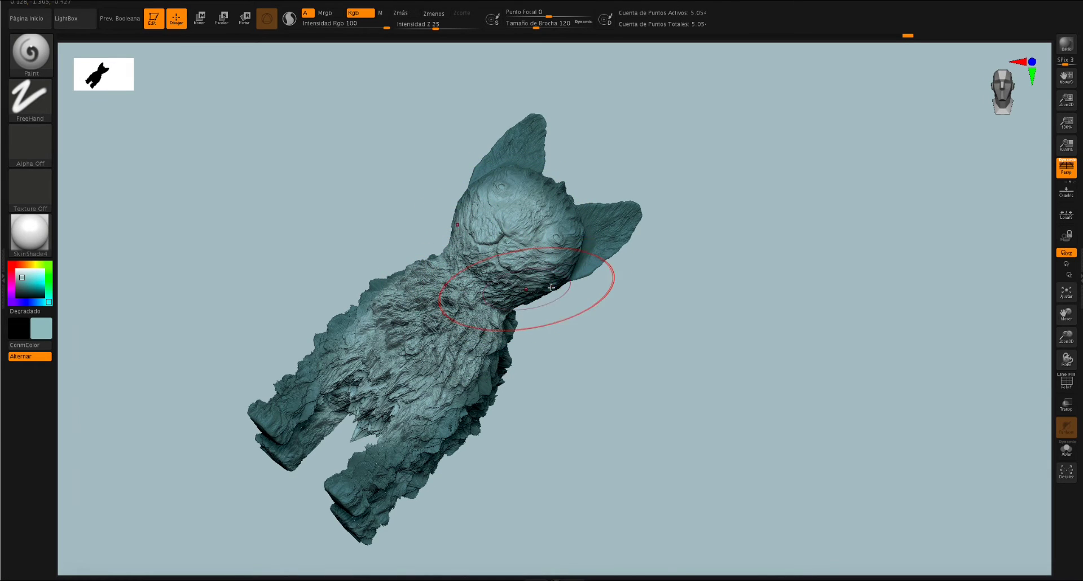
pyautogui.moveTo(609, 305); pyautogui.dragTo(612, 225)
pyautogui.write('s49')
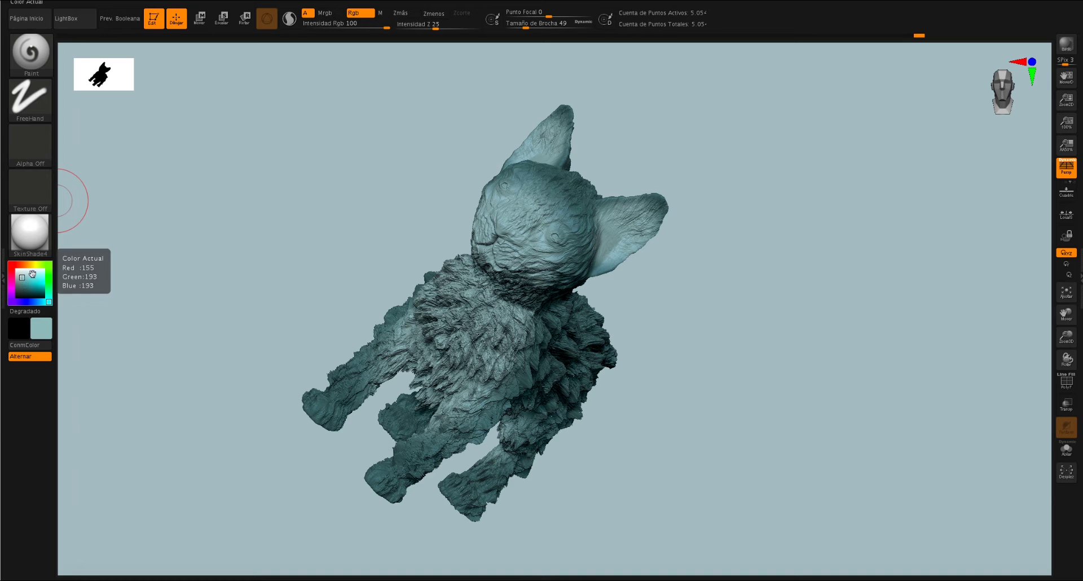
# Paint both eyes white at brush size 12, then add olive-green irises at size 5.
pyautogui.click(16, 270)
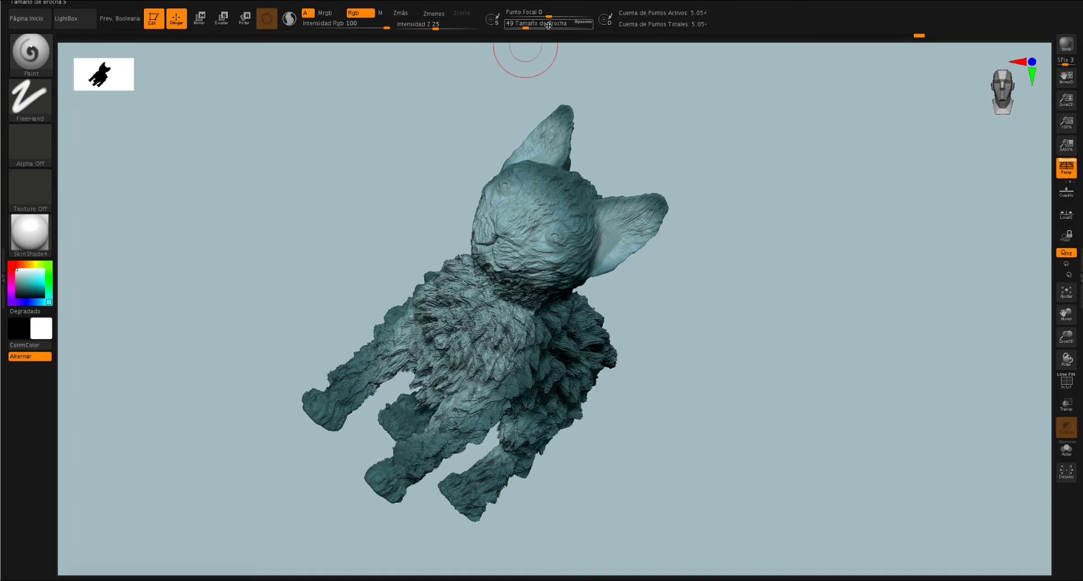
pyautogui.moveTo(526, 28); pyautogui.dragTo(516, 28)
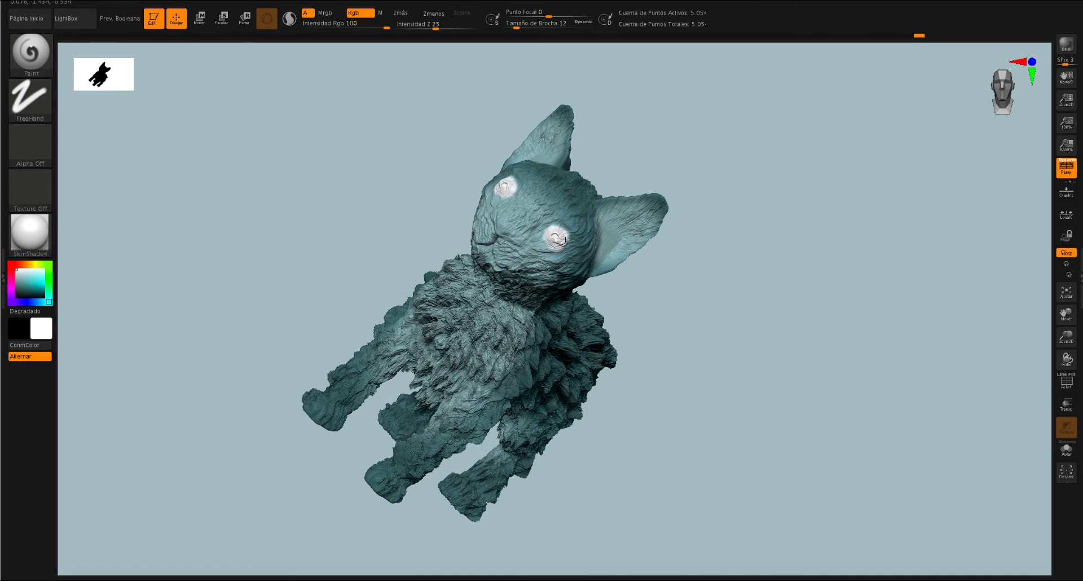
pyautogui.click(29, 265)
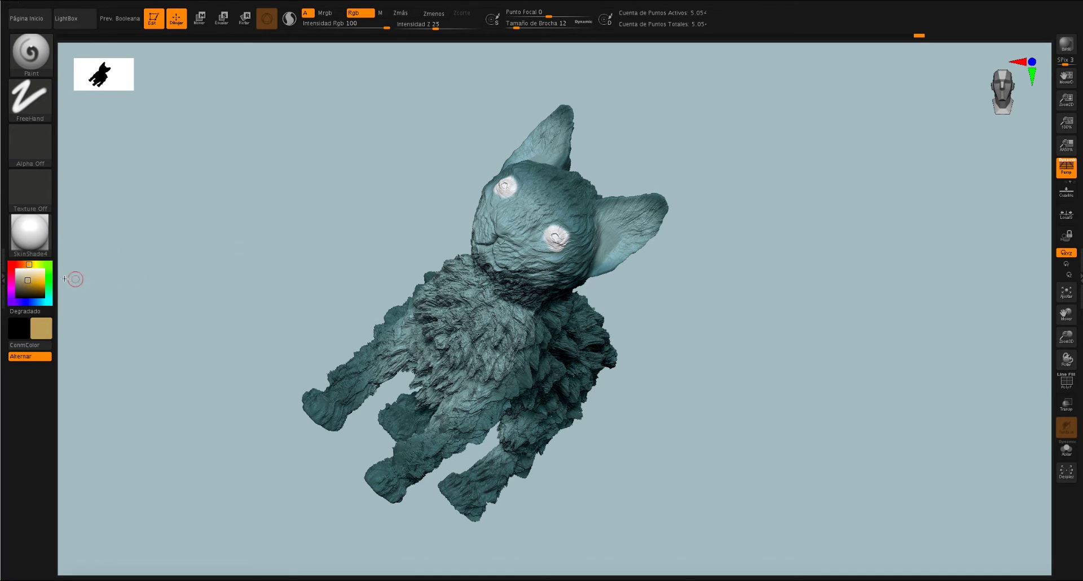
pyautogui.click(41, 265)
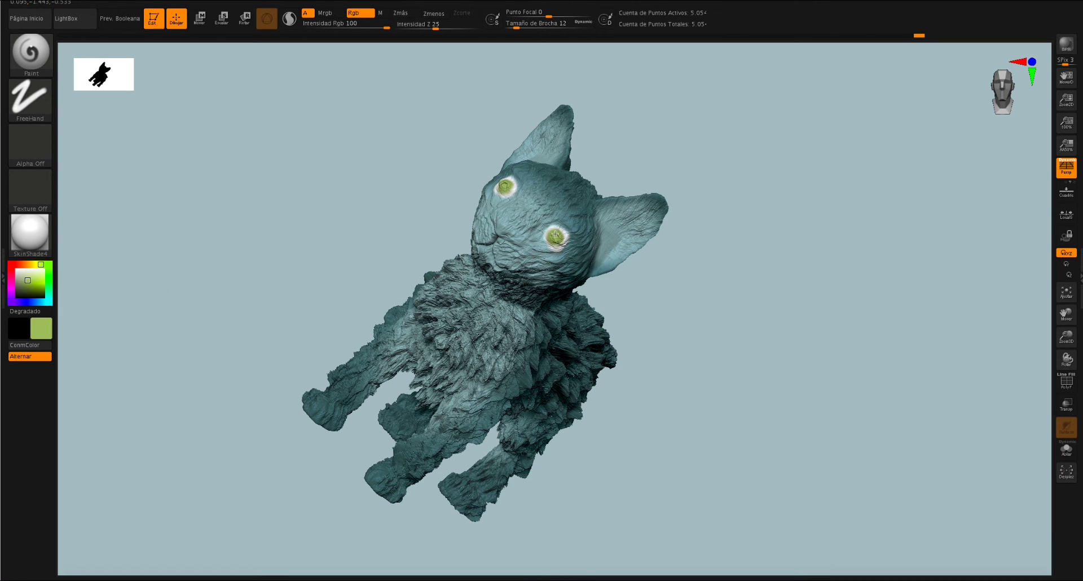
pyautogui.click(25, 290)
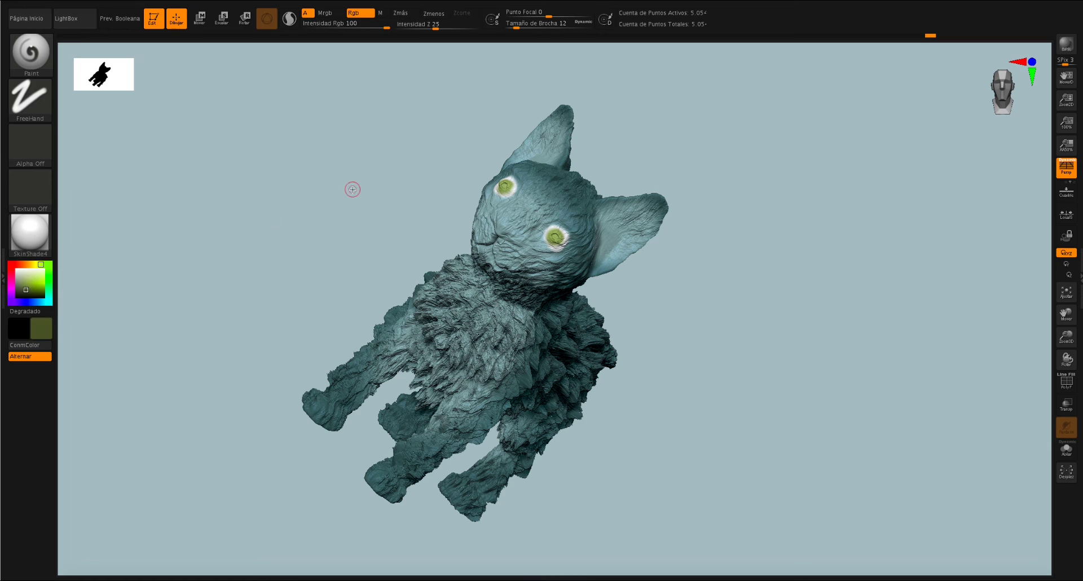
pyautogui.write('s5')
pyautogui.click(15, 266)
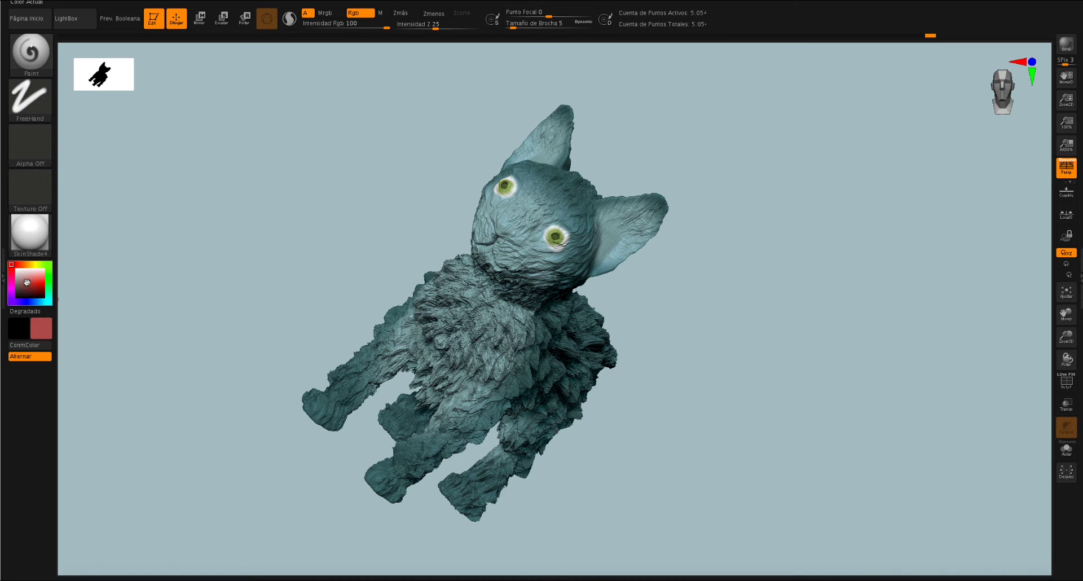
# Paint a pinkish-red nose blob on the cat's face just below and between the eyes.
pyautogui.moveTo(413, 243); pyautogui.dragTo(428, 248)
pyautogui.click(488, 226)
pyautogui.click(507, 246)
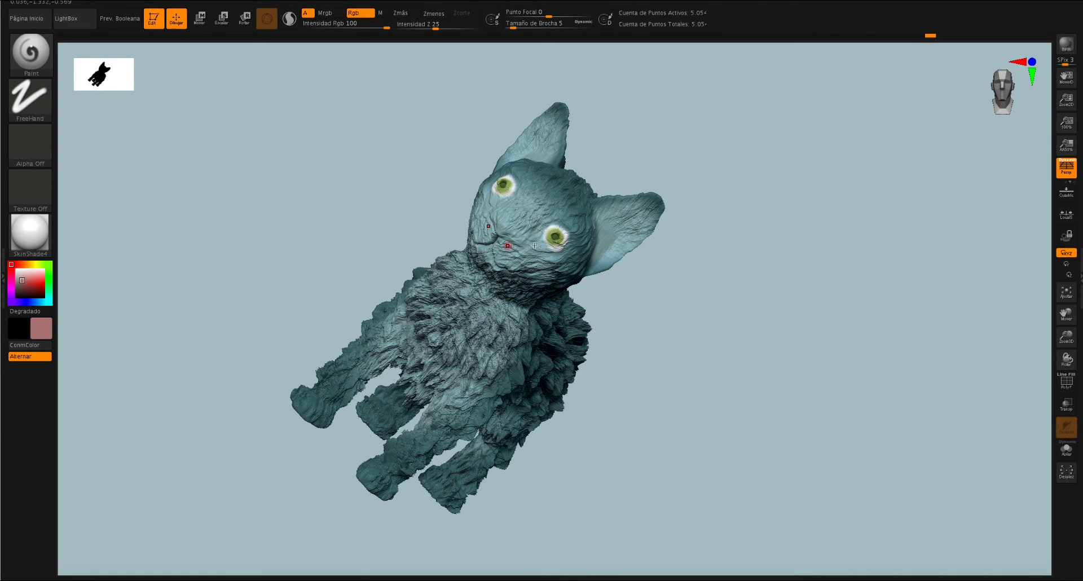
pyautogui.moveTo(642, 284); pyautogui.dragTo(495, 242)
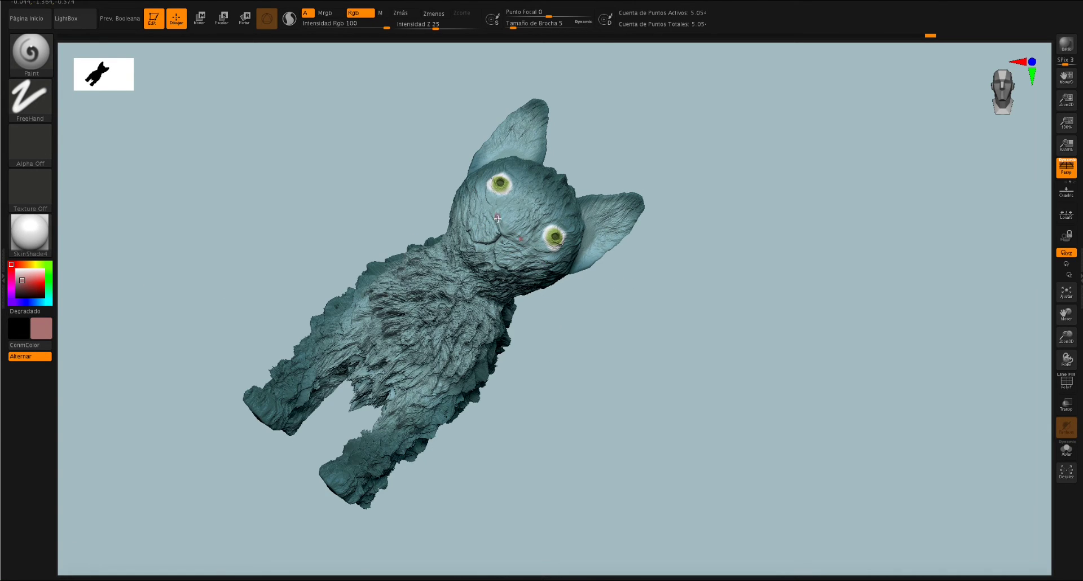
pyautogui.moveTo(524, 239); pyautogui.dragTo(509, 229)
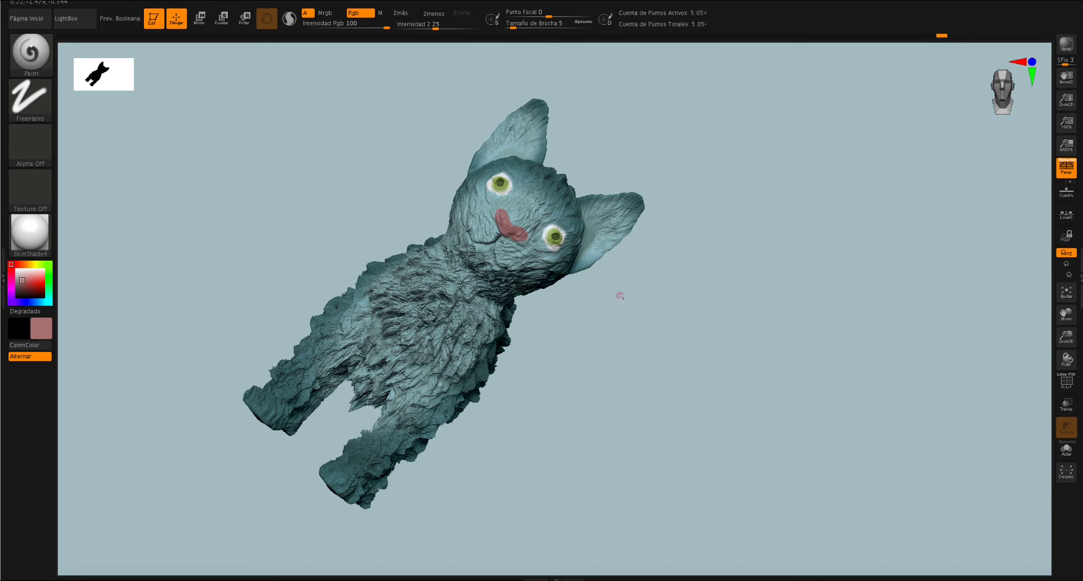
# Turn the cat left and up, switch the paint colour to black, and tilt the body up-right.
pyautogui.moveTo(620, 296)
pyautogui.mouseDown()
pyautogui.moveTo(609, 279)
pyautogui.moveTo(170, 272)
pyautogui.mouseUp()
pyautogui.click(16, 295)
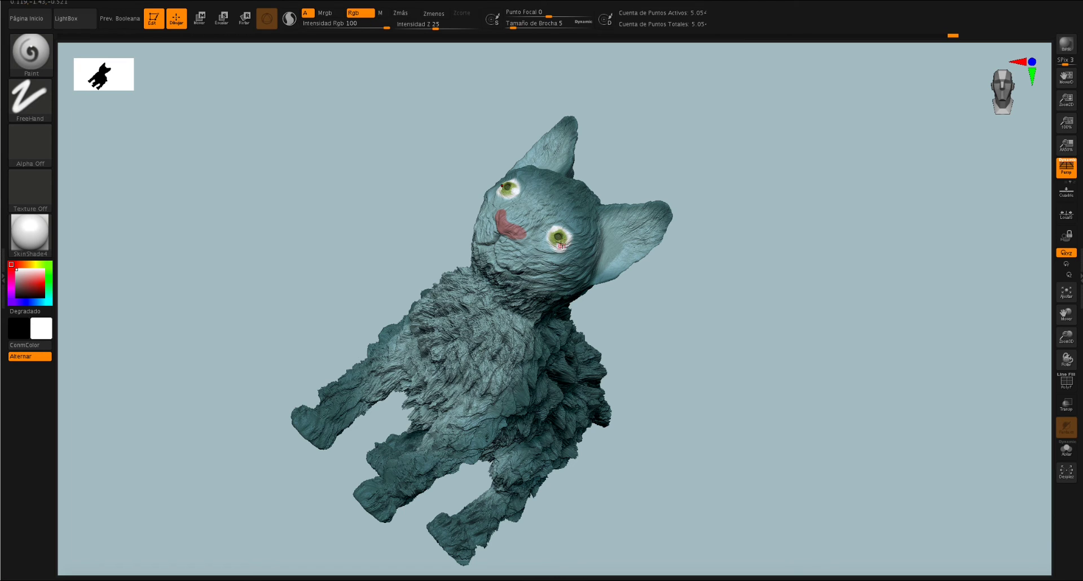
pyautogui.moveTo(673, 292); pyautogui.dragTo(733, 248)
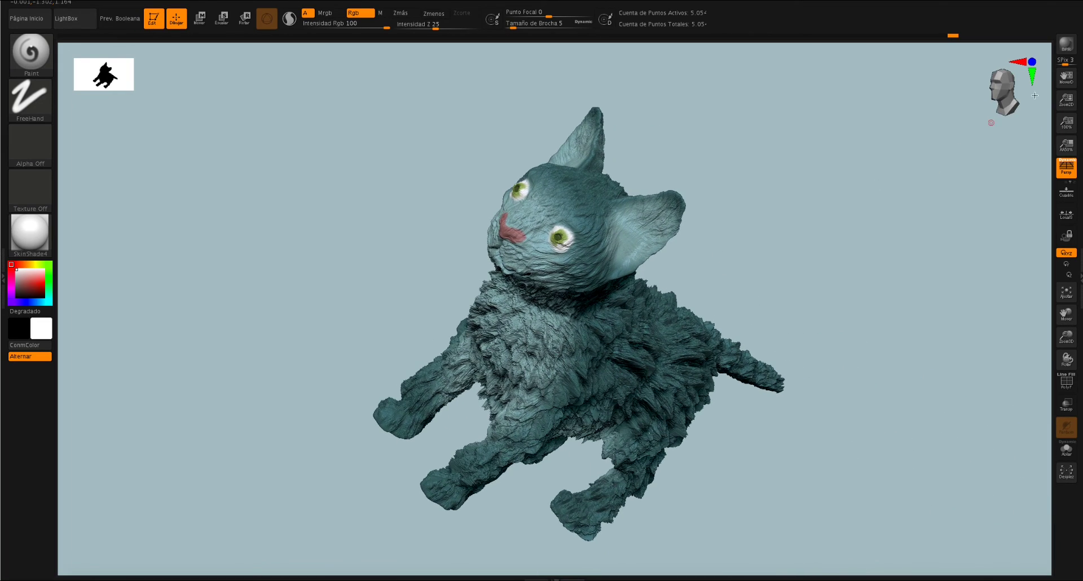
# Recentre the painted cat in a straight front view and switch to the SelectRect brush with Ctrl+Shift.
pyautogui.moveTo(1010, 97); pyautogui.dragTo(955, 133)
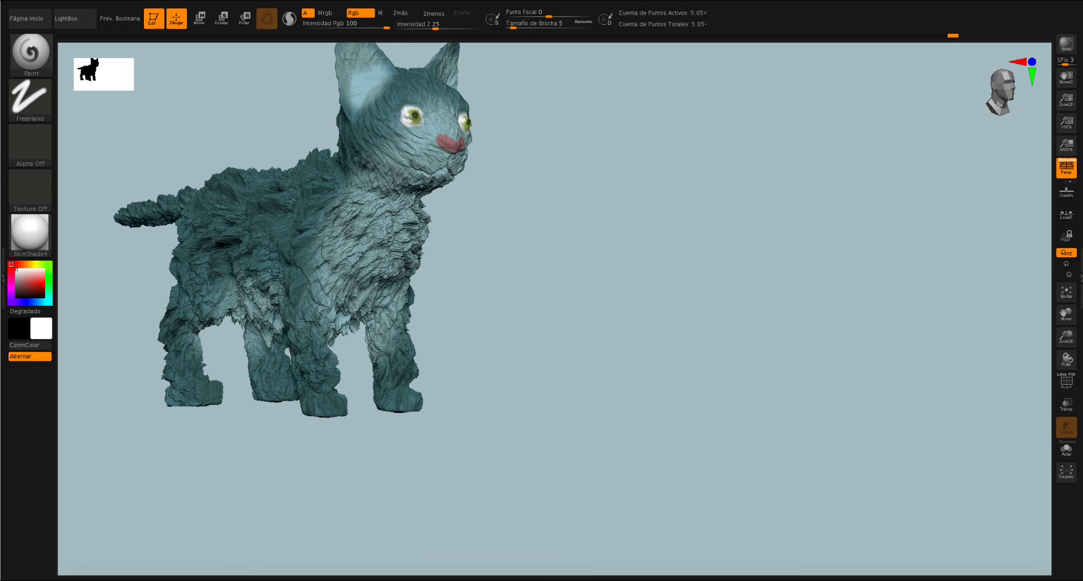
pyautogui.moveTo(999, 105); pyautogui.dragTo(990, 114)
pyautogui.click(1066, 313)
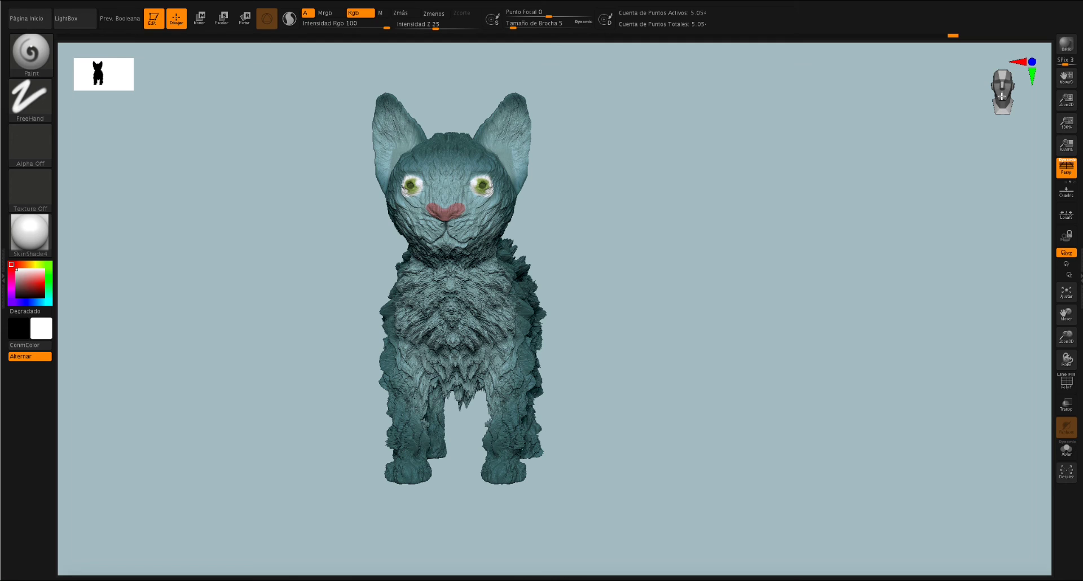
pyautogui.moveTo(1001, 96); pyautogui.dragTo(988, 96)
pyautogui.click(1007, 97)
pyautogui.moveTo(871, 161); pyautogui.dragTo(870, 166)
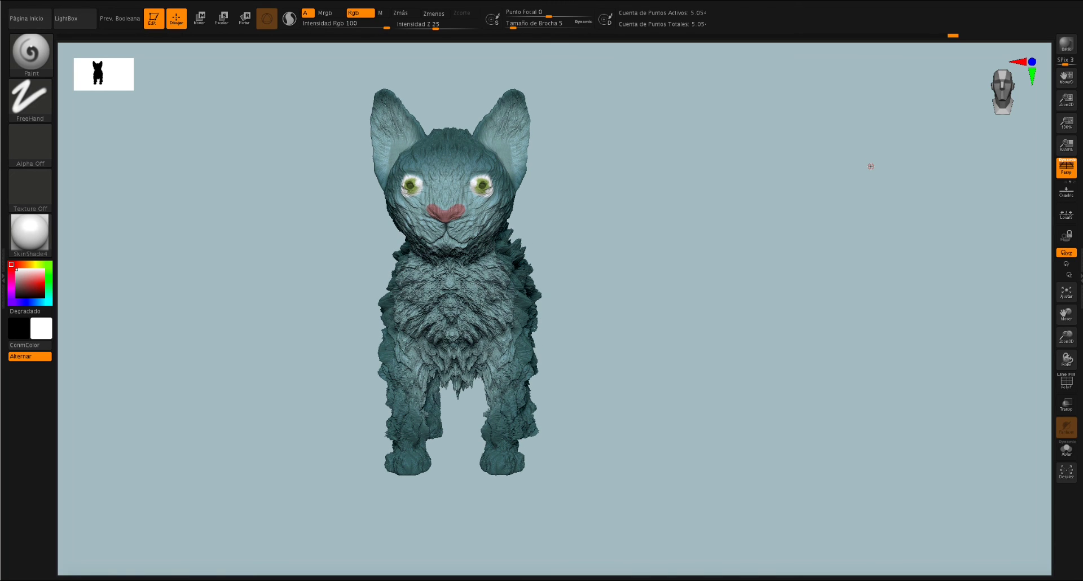
pyautogui.hotkey('ctrl', 'shift')
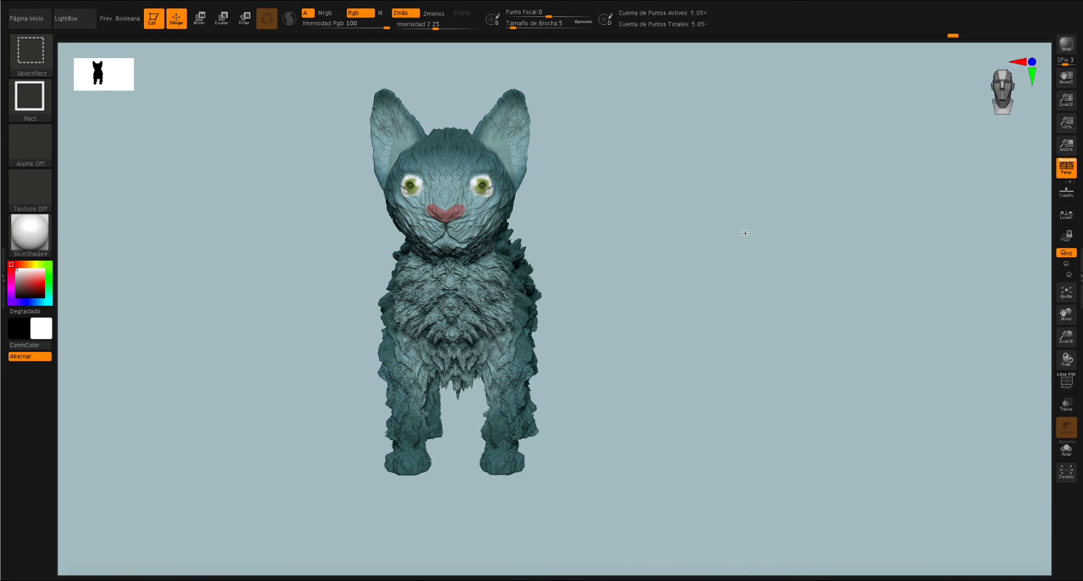